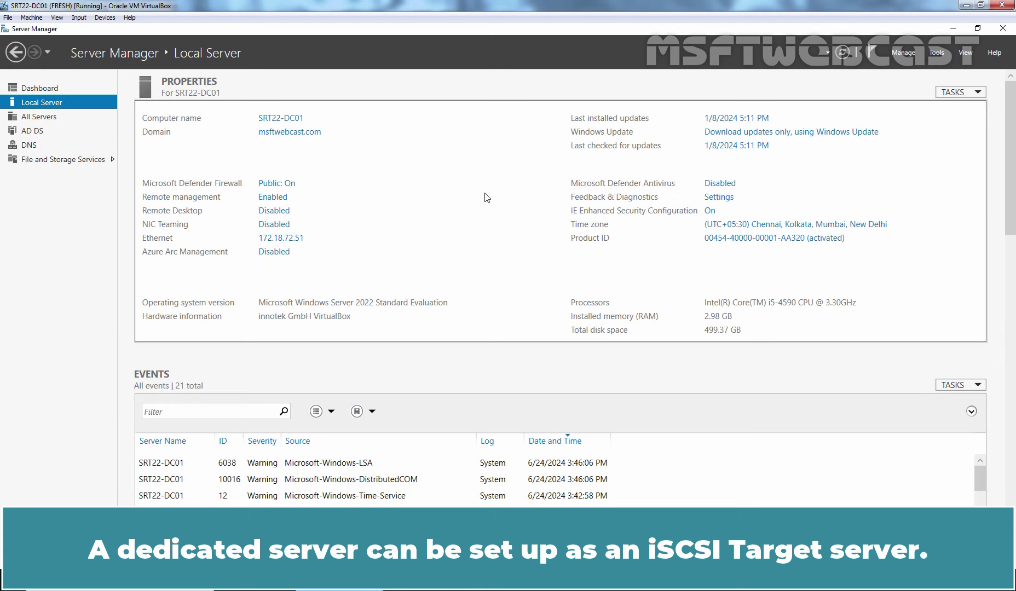
Step: Show the Connections page of the vdisk1-target1 iSCSI target's properties to see both nodes' initiator sessions
{"action": "left_click", "coordinate": [56, 162]}
{"action": "left_click", "coordinate": [49, 161]}
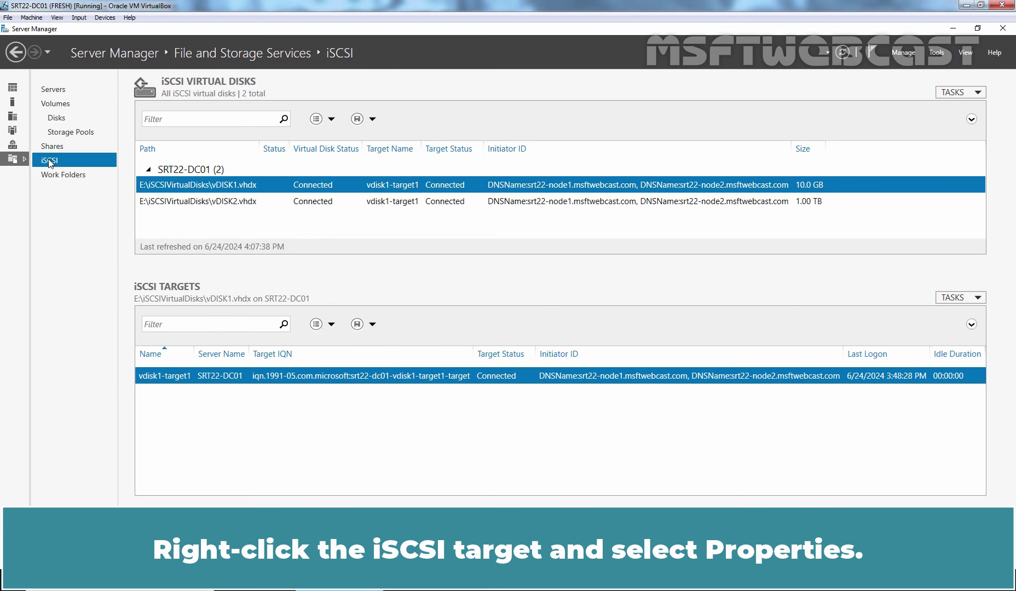
{"action": "right_click", "coordinate": [296, 378]}
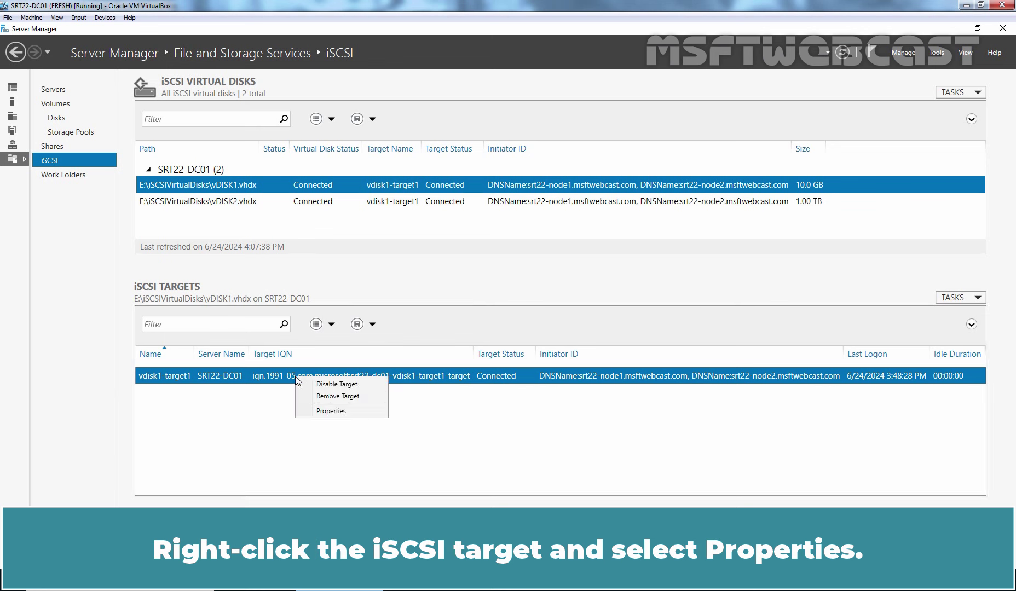
{"action": "left_click", "coordinate": [330, 411]}
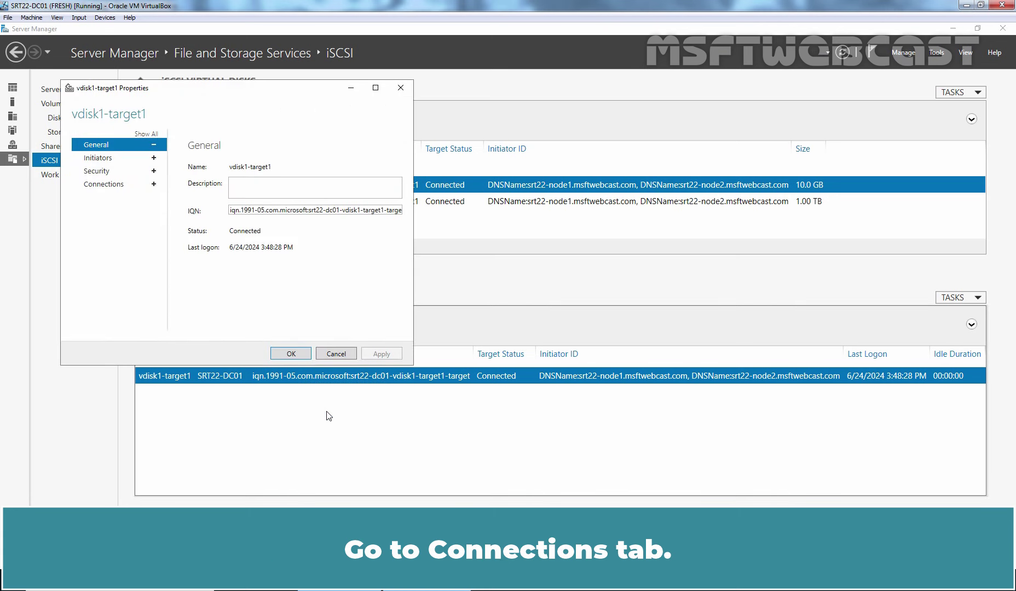
{"action": "left_click", "coordinate": [110, 185]}
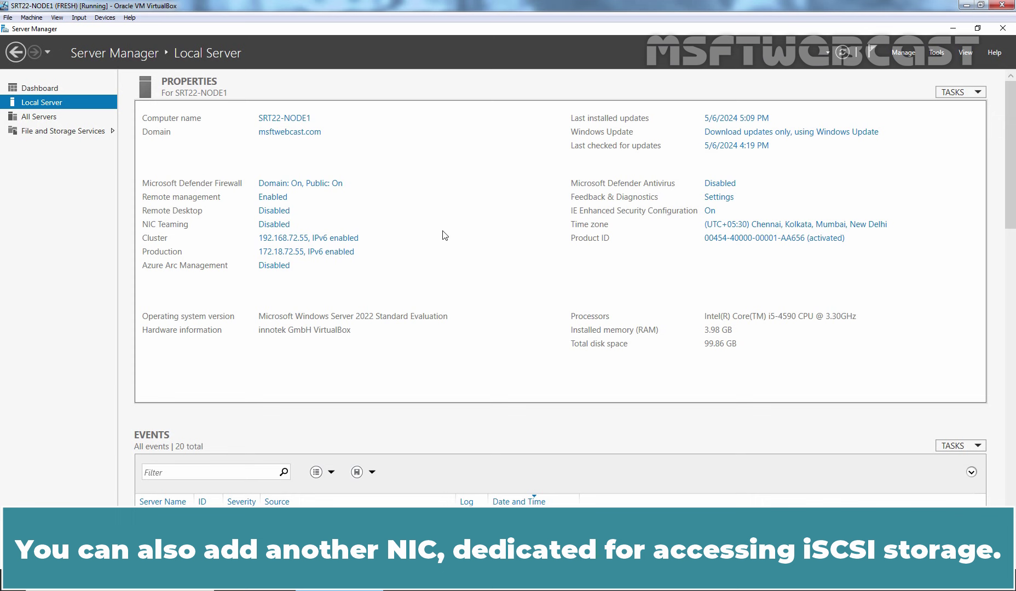
Step: Launch Disk Management on SRT22-NODE1 maximized, showing offline Disk 1 (10 GB) and Disk 2 (1024 GB)
{"action": "right_click", "coordinate": [12, 580]}
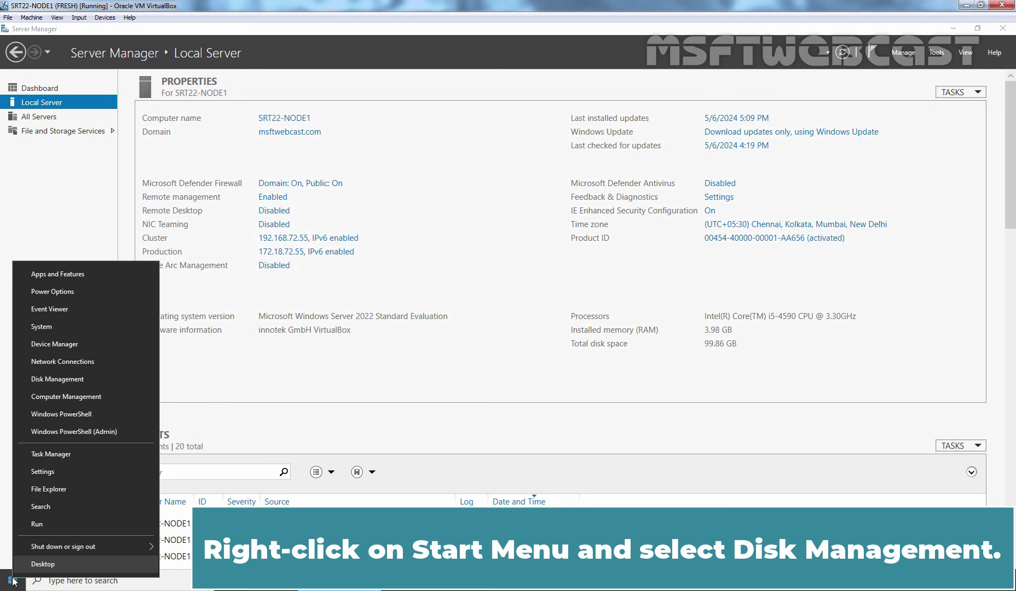
{"action": "left_click", "coordinate": [73, 379]}
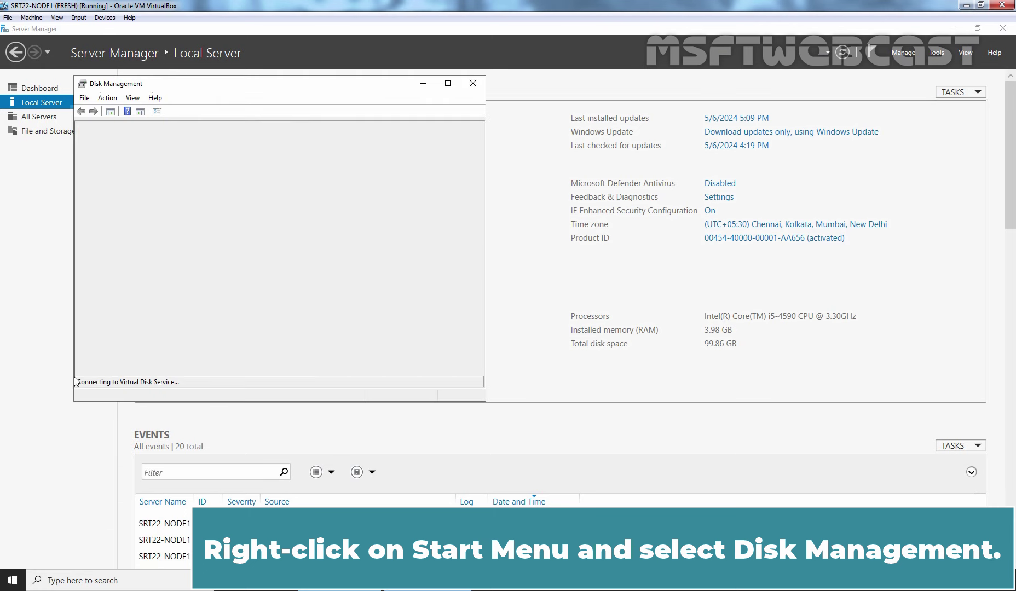
{"action": "left_click", "coordinate": [448, 84]}
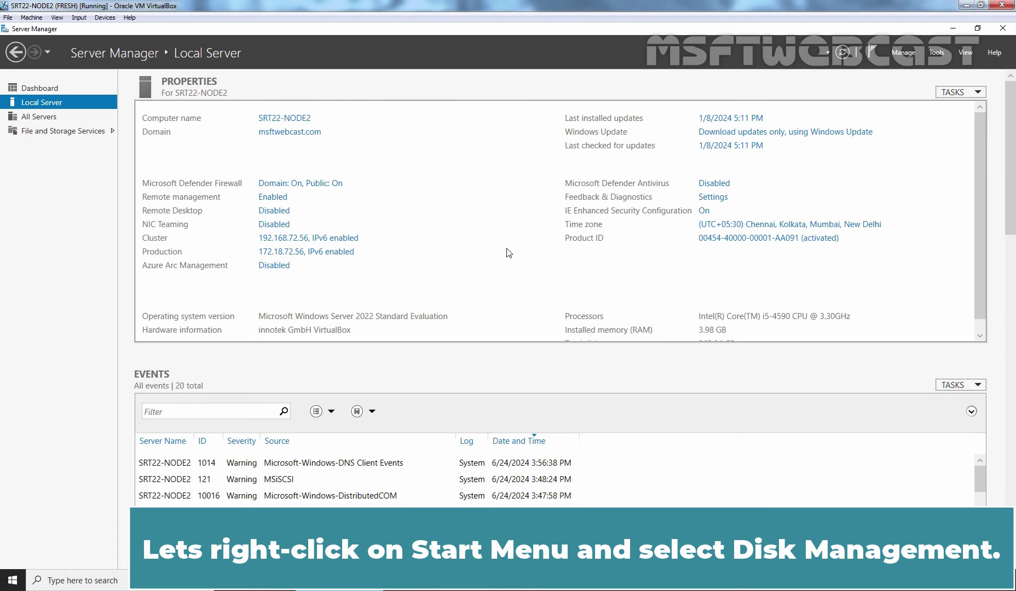
Step: Launch Disk Management full-screen on SRT22-NODE2 to view offline Disk 1 (10 GB) and Disk 2 (1024 GB)
{"action": "right_click", "coordinate": [12, 579]}
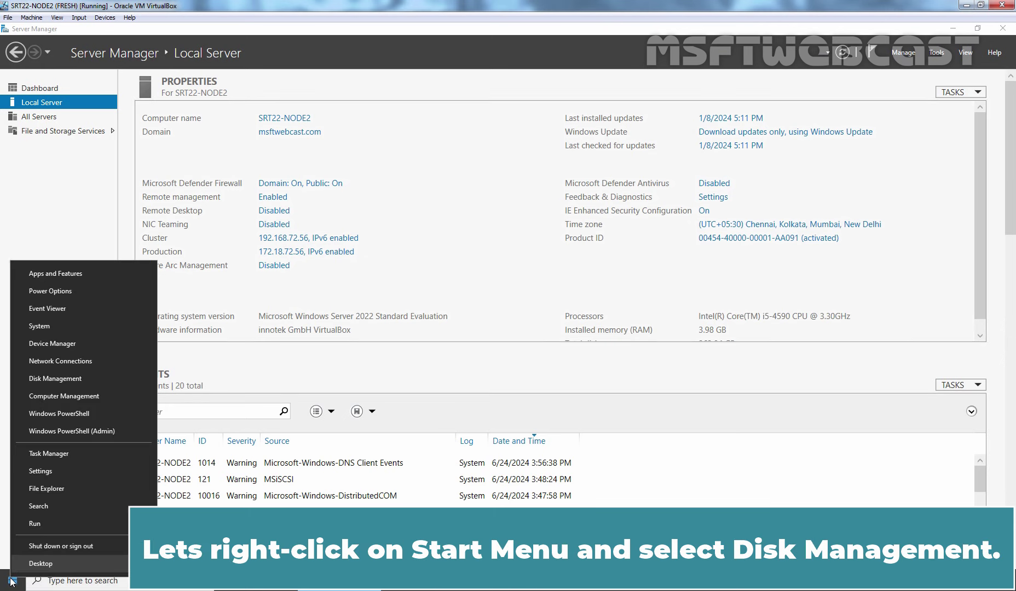
{"action": "left_click", "coordinate": [81, 378]}
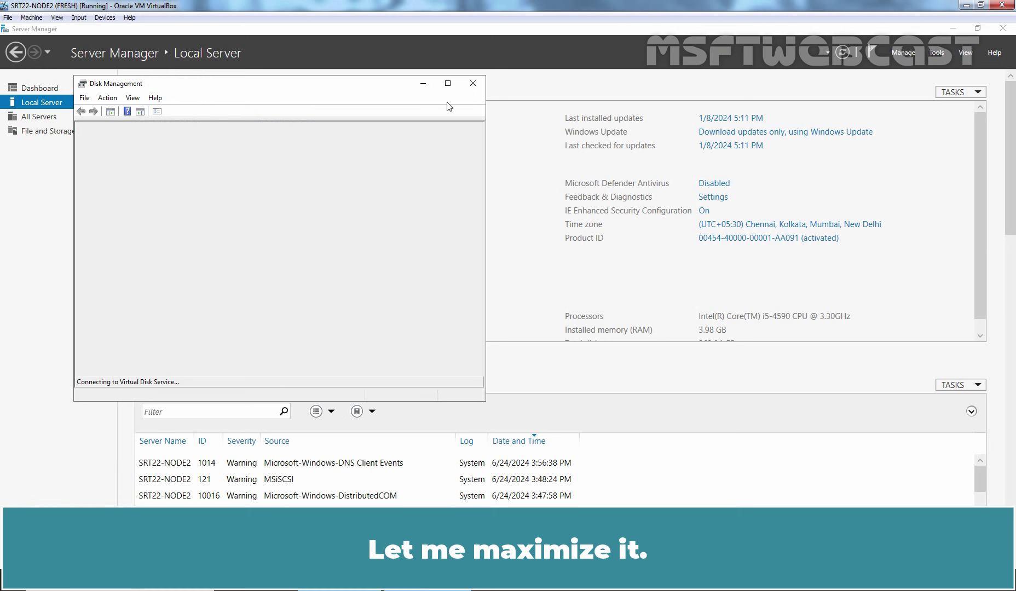
{"action": "left_click", "coordinate": [448, 83]}
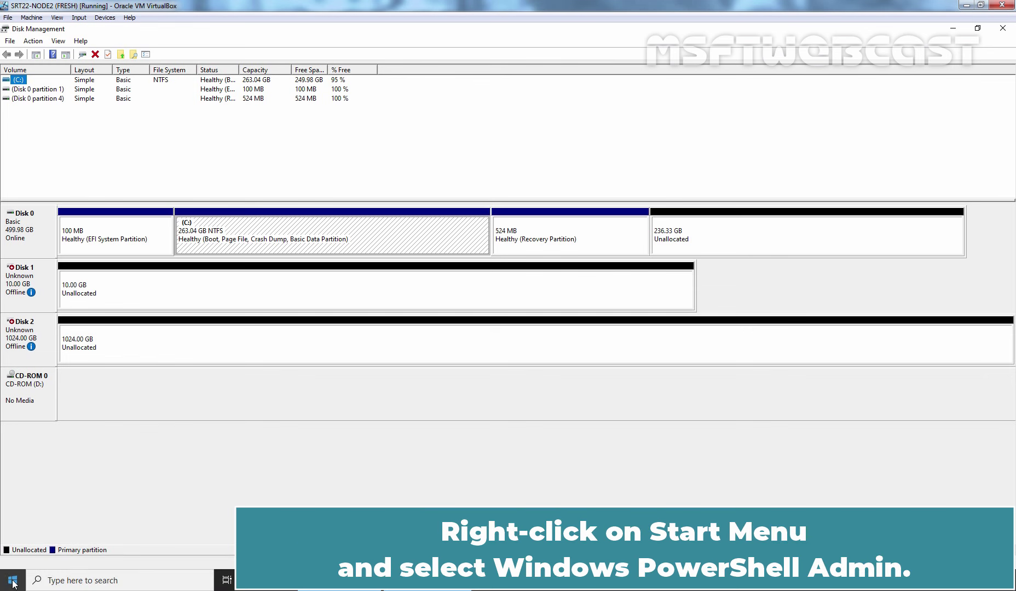
Step: In admin PowerShell on SRT22-NODE2, run Install-WindowsFeature "fs-fileserver","failover-clustering" -IncludeManagementTools
{"action": "right_click", "coordinate": [13, 583]}
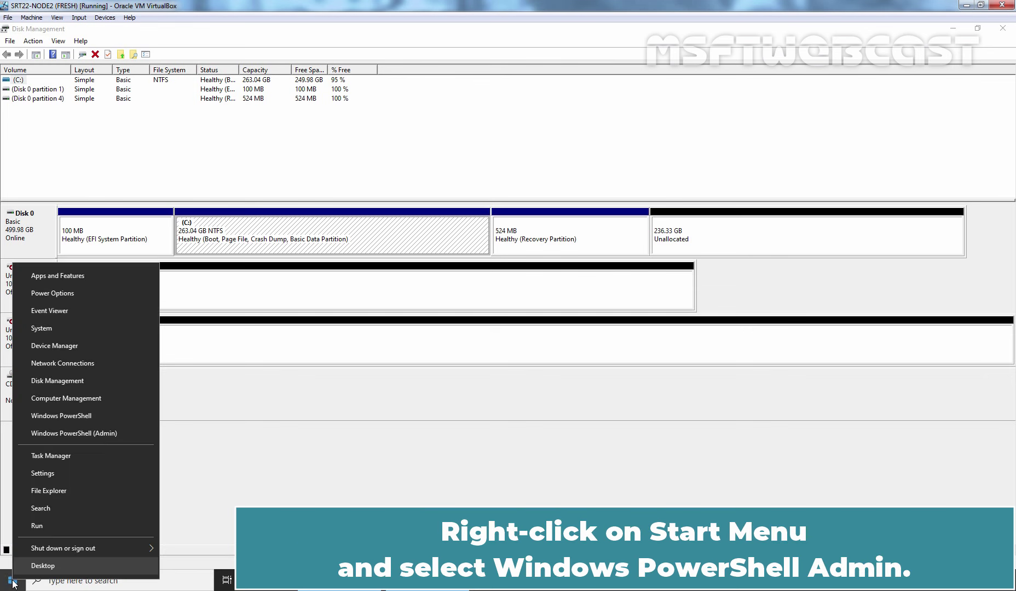
{"action": "left_click", "coordinate": [98, 436]}
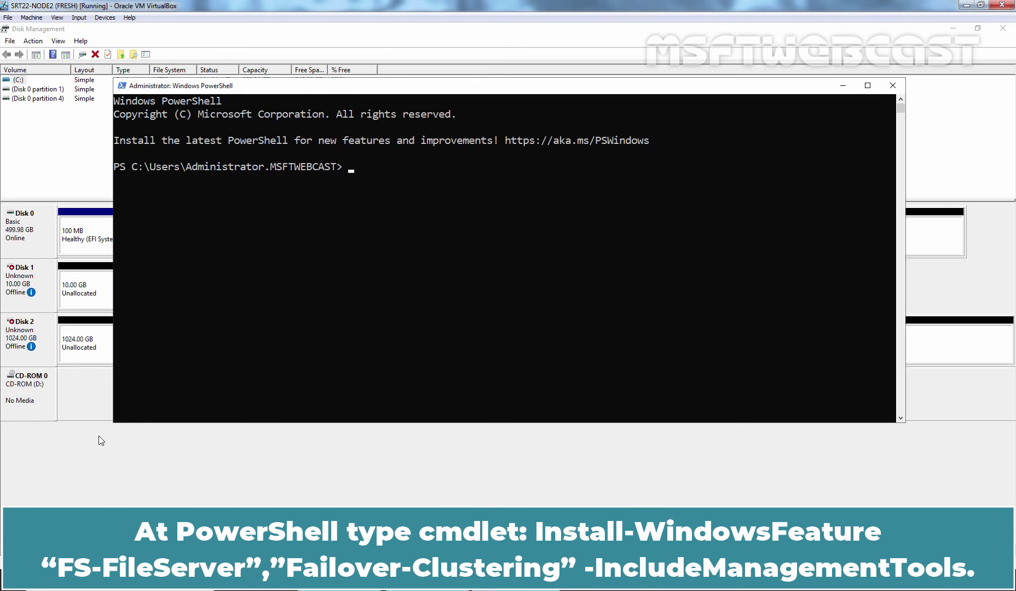
{"action": "type", "text": "install-wind"}
{"action": "key", "text": "Tab"}
{"action": "type", "text": "\"fs-fileserver"}
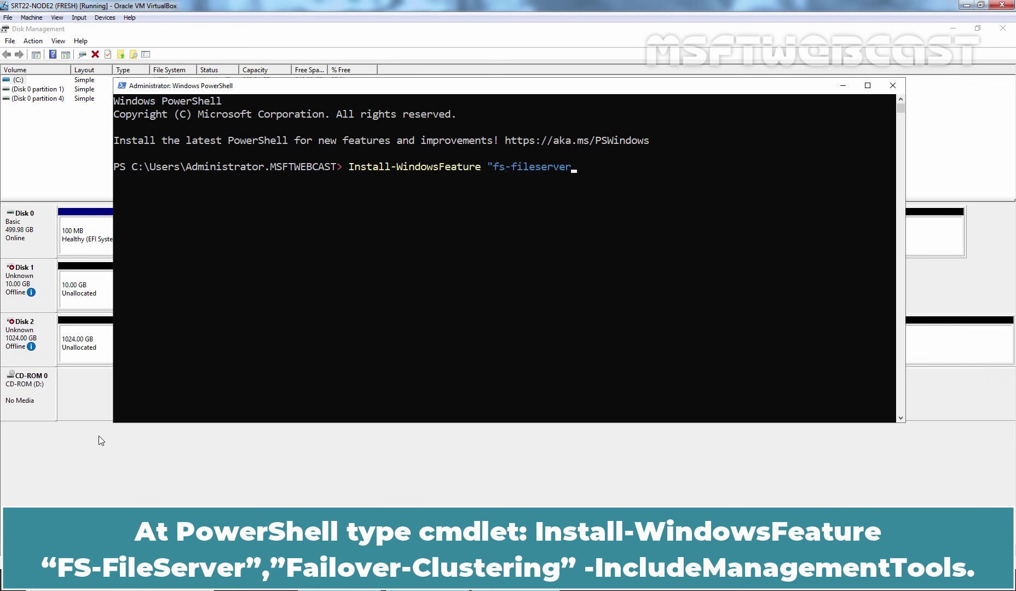
{"action": "type", "text": "\",\"failover-clustering\" -"}
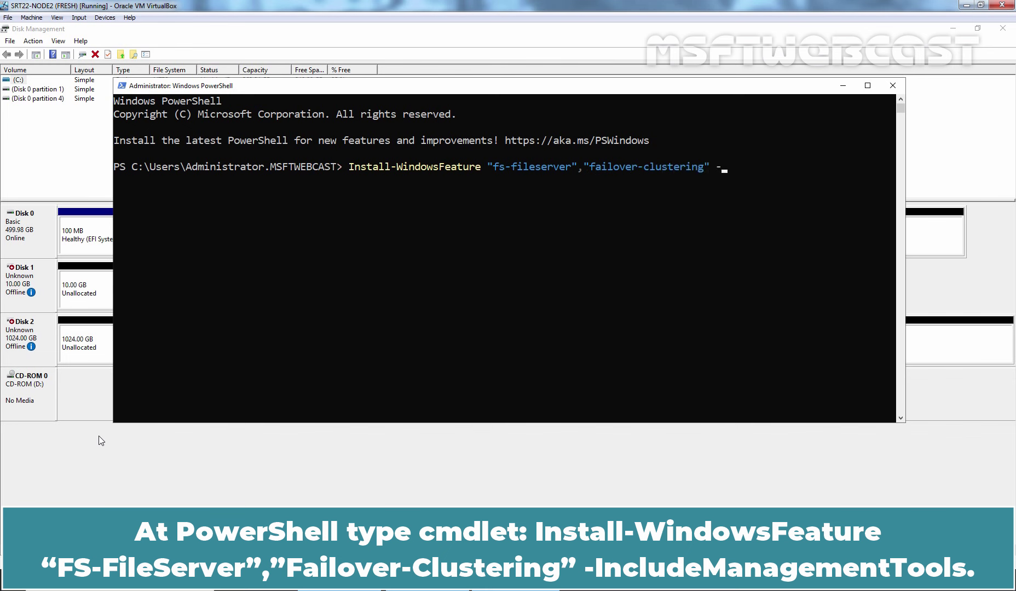
{"action": "type", "text": "In"}
{"action": "key", "text": "Tab"}
{"action": "key", "text": "Tab"}
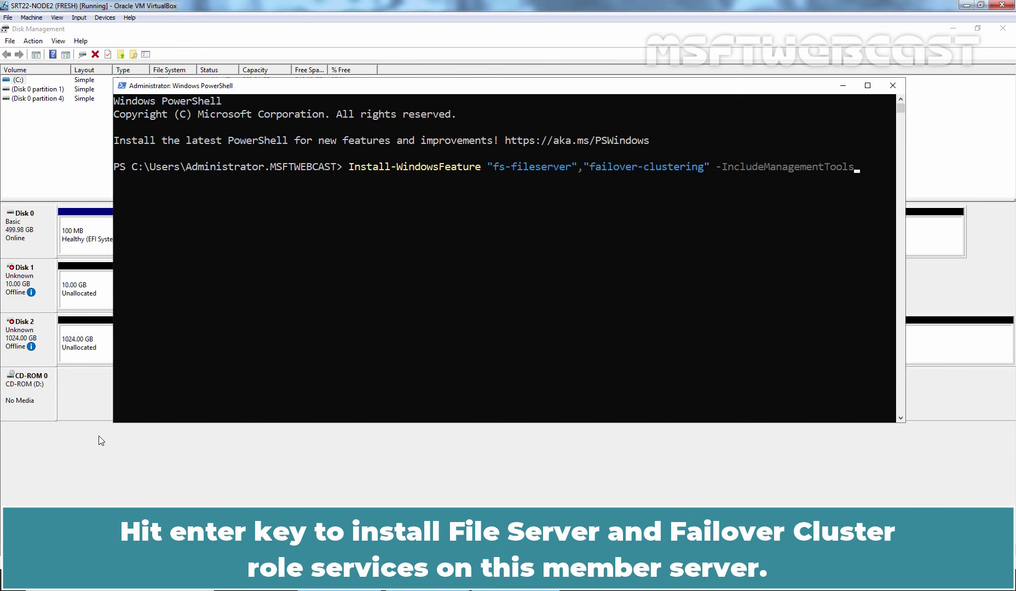
{"action": "key", "text": "Return"}
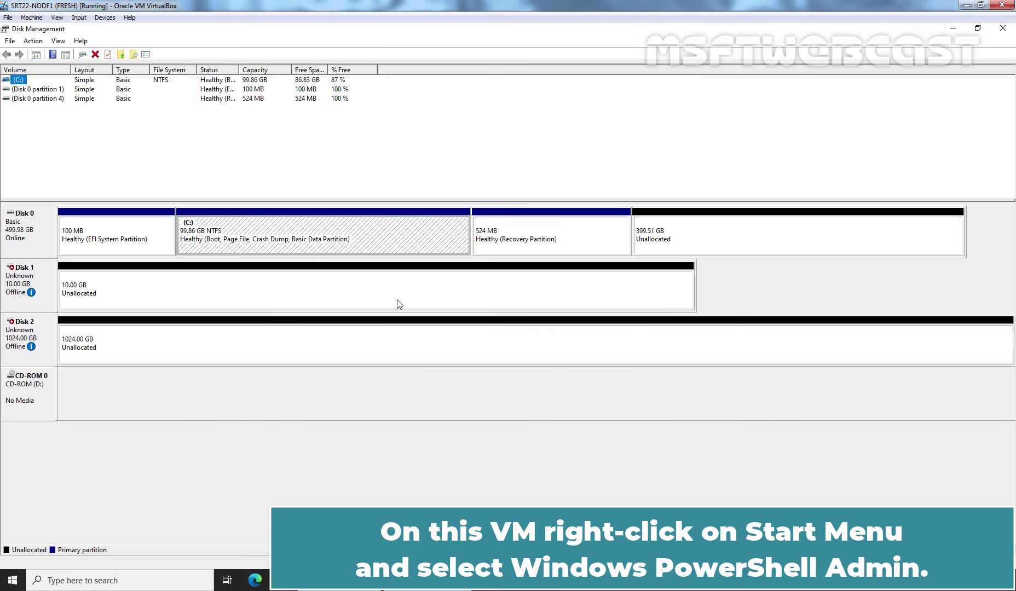
Step: Run Install-WindowsFeature "fs-fileserver","failover-clustering" -IncludeManagementTools in admin PowerShell on SRT22-NODE1
{"action": "right_click", "coordinate": [12, 581]}
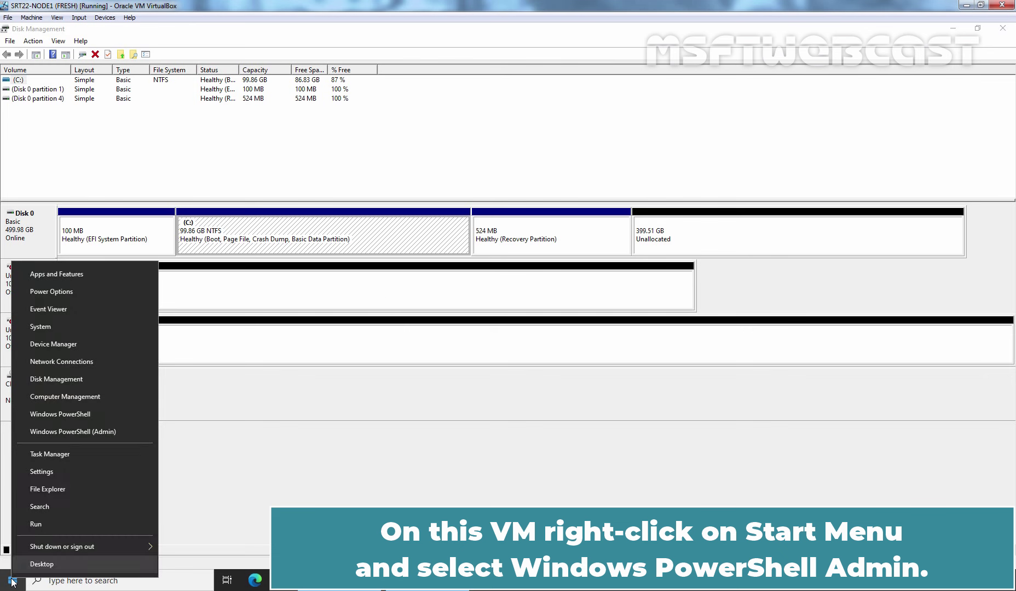
{"action": "left_click", "coordinate": [116, 433]}
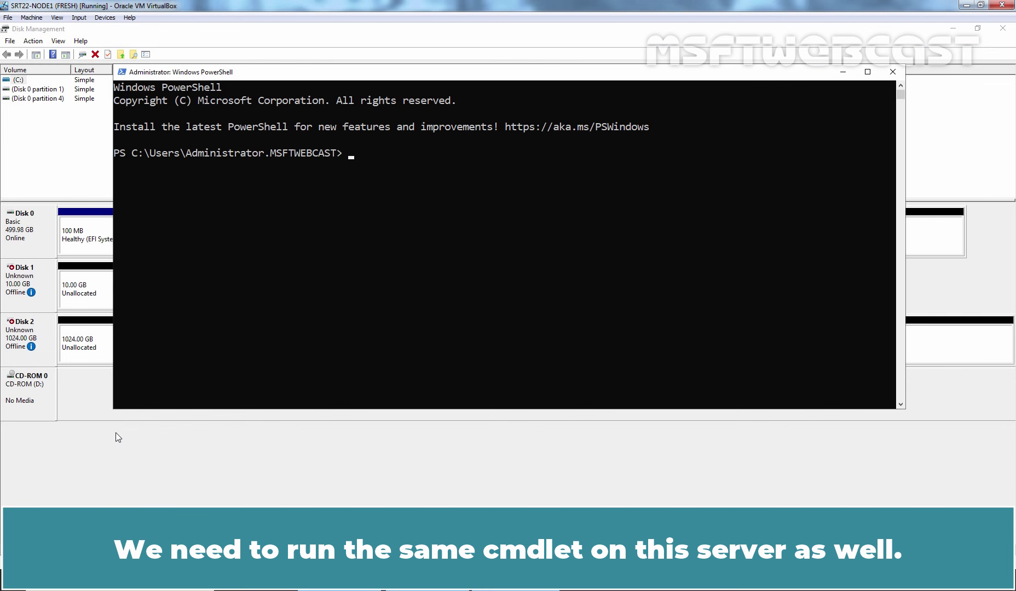
{"action": "type", "text": "install-wind"}
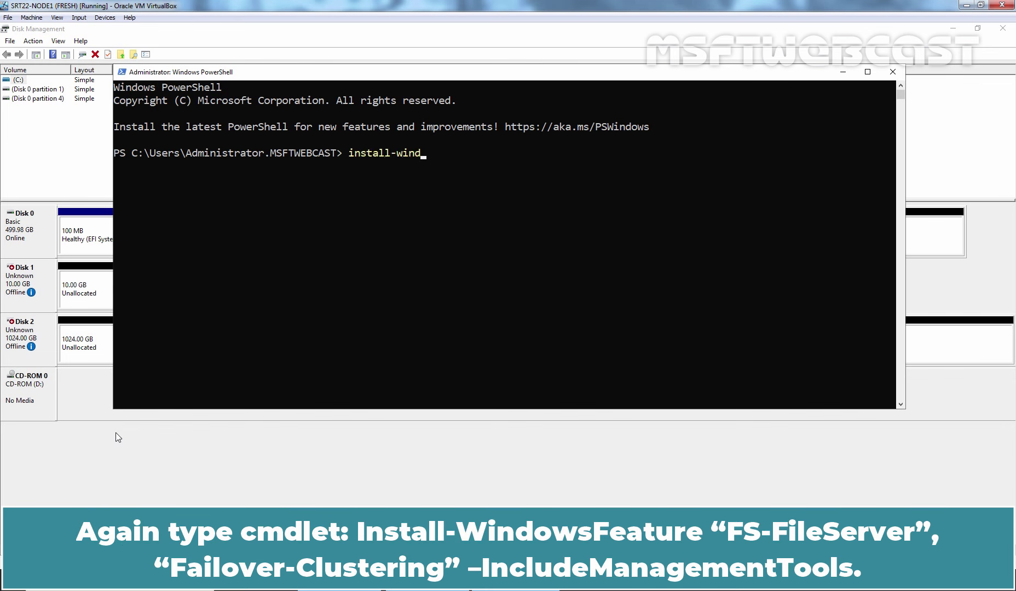
{"action": "key", "text": "Tab"}
{"action": "type", "text": "\"fs-fileserver"}
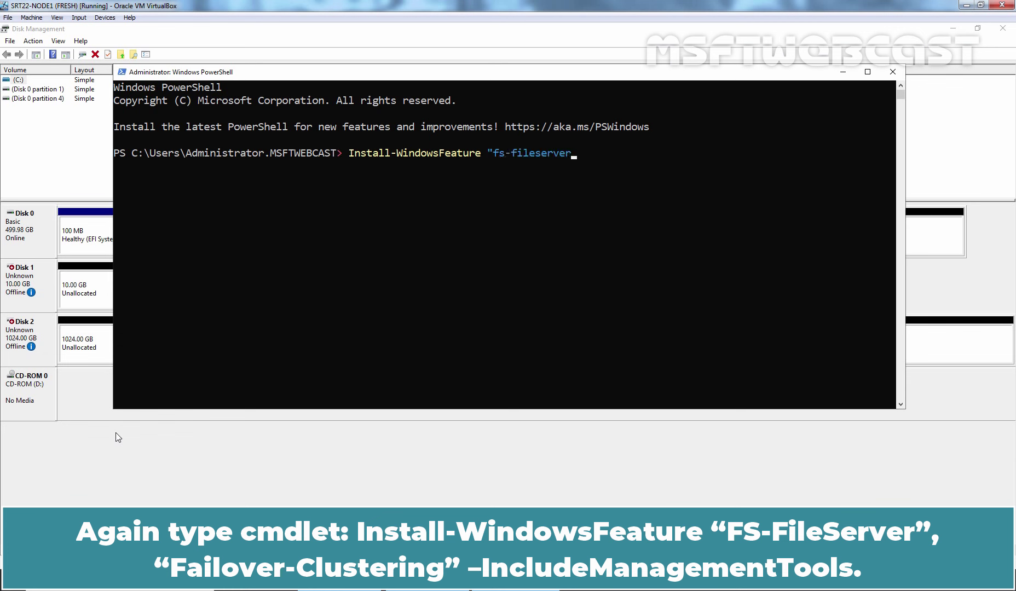
{"action": "type", "text": "\",\"failover-clustering\" -Inc"}
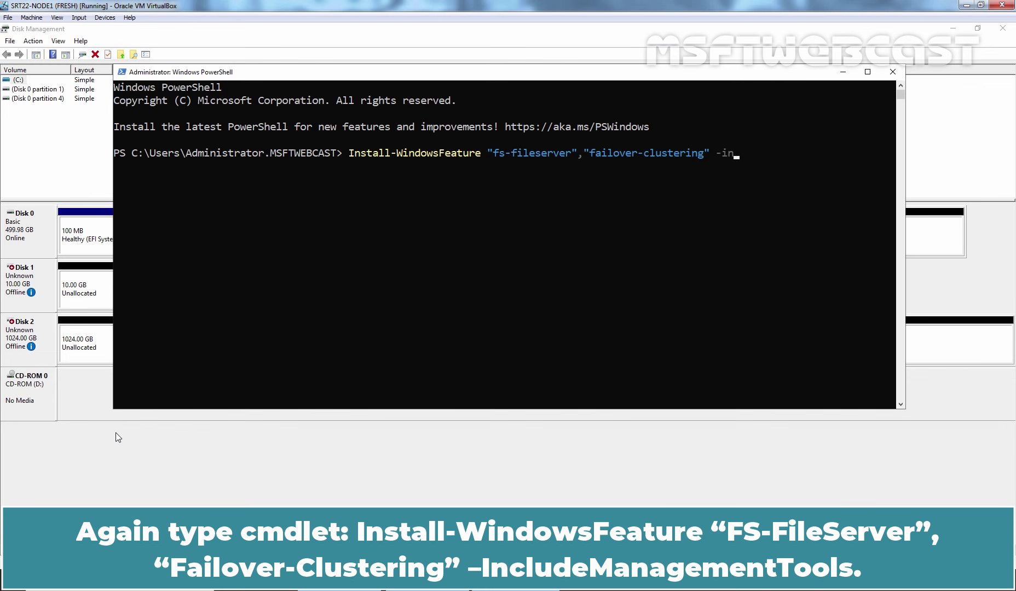
{"action": "key", "text": "Tab"}
{"action": "key", "text": "Tab"}
{"action": "key", "text": "Return"}
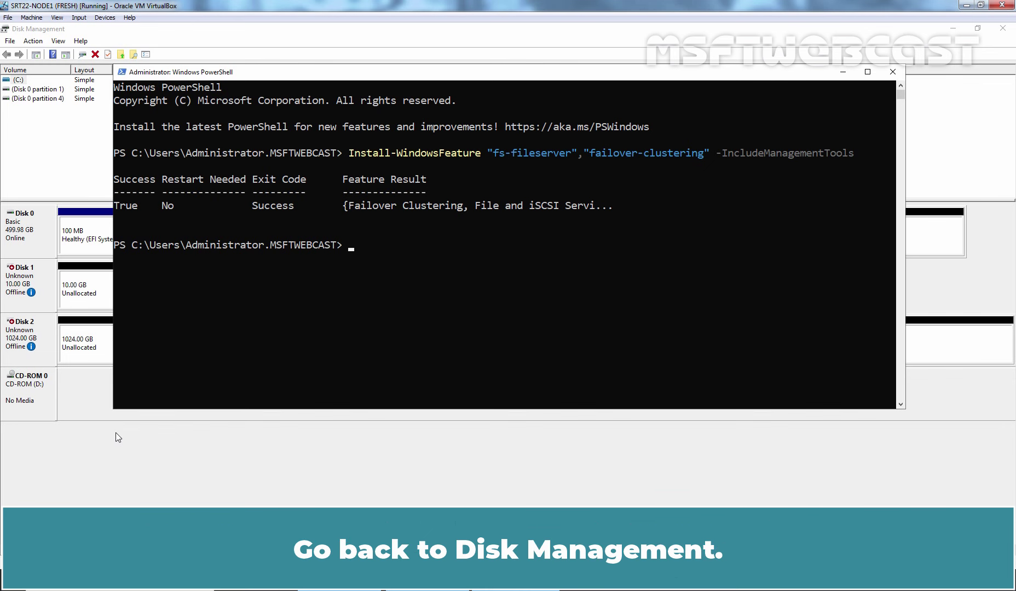
Step: Bring Disk 1 and Disk 2 online in Disk Management
{"action": "left_click", "coordinate": [135, 472]}
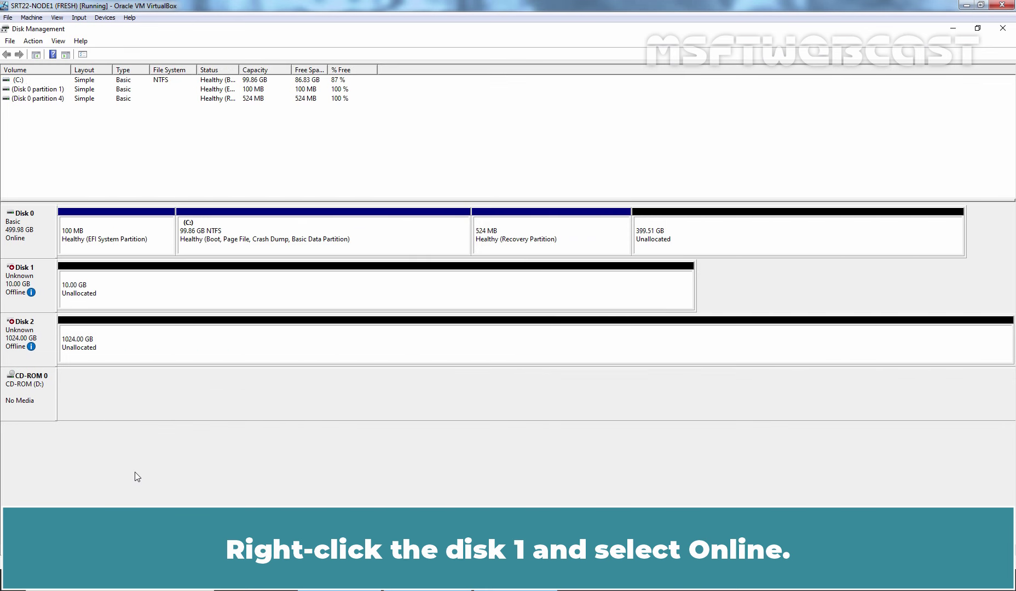
{"action": "right_click", "coordinate": [35, 275]}
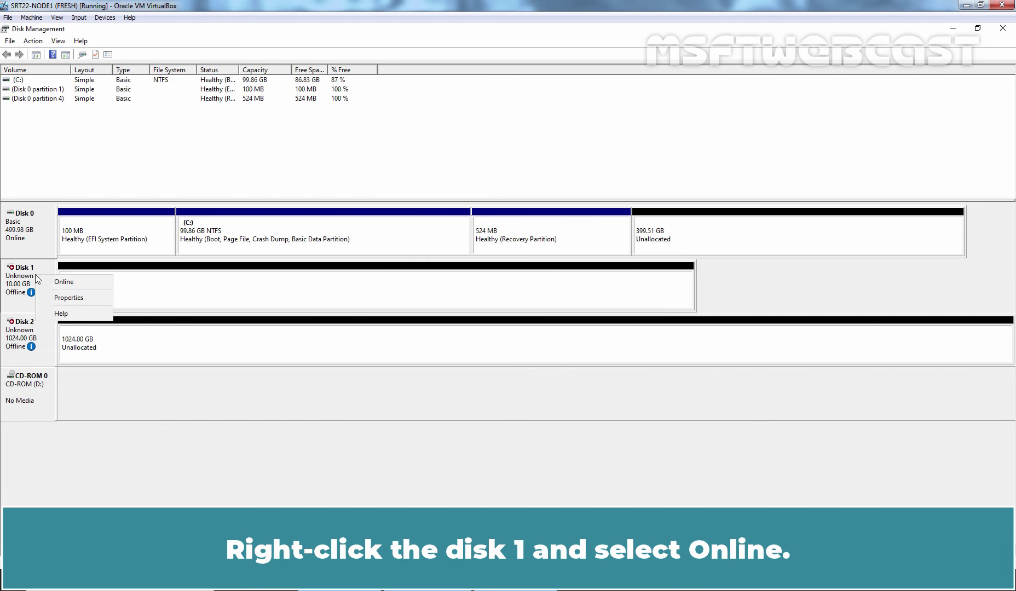
{"action": "left_click", "coordinate": [83, 285]}
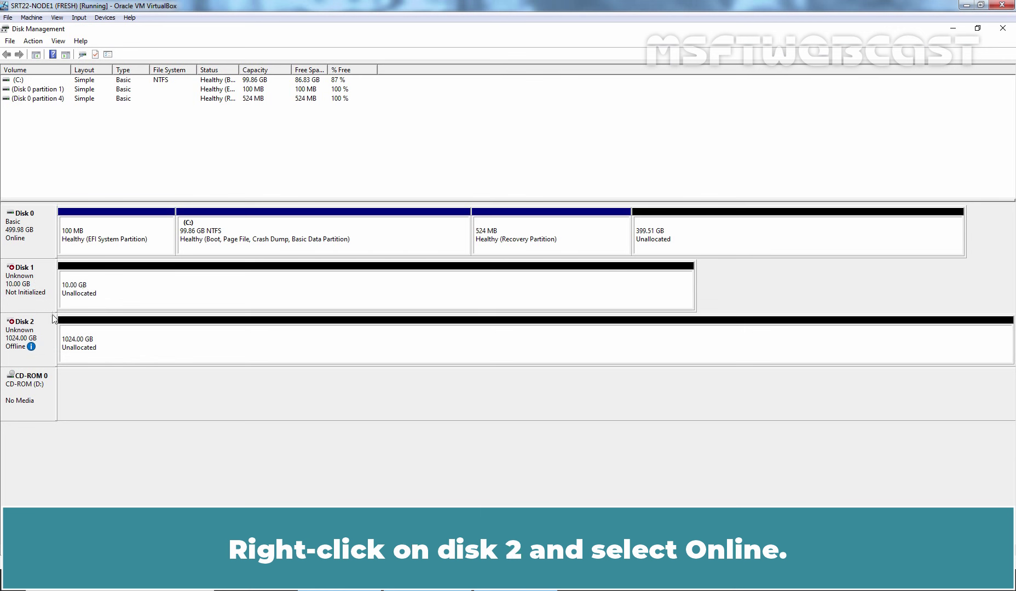
{"action": "right_click", "coordinate": [36, 329]}
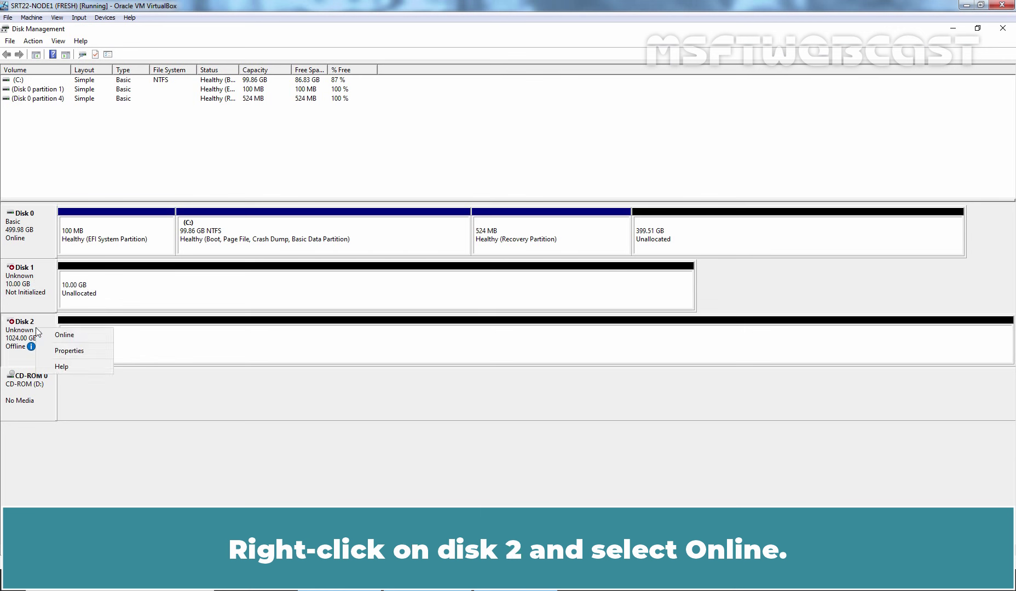
{"action": "left_click", "coordinate": [73, 334]}
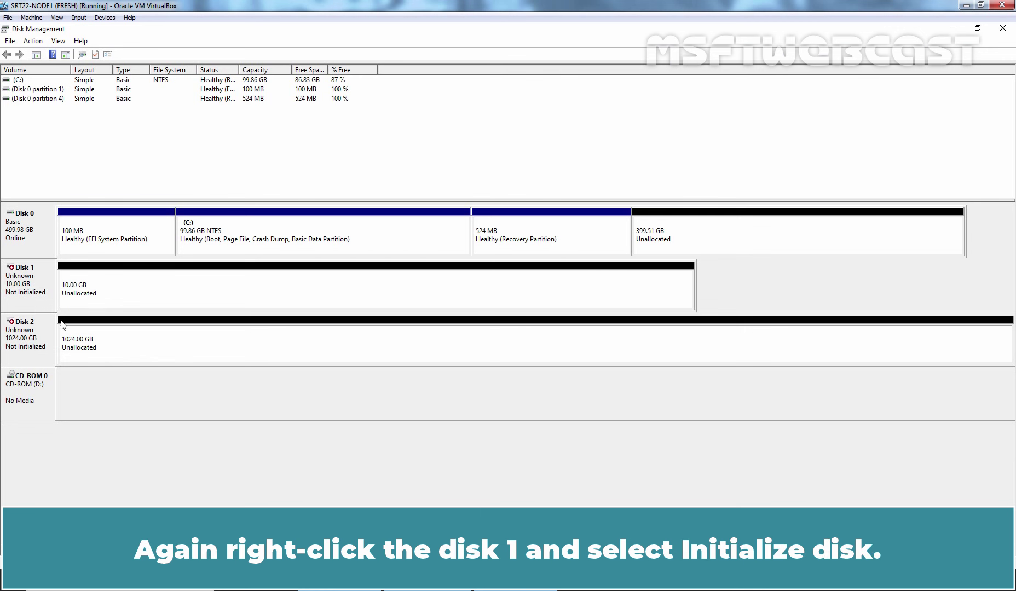
Step: Initialize both disks with the GPT partition style
{"action": "right_click", "coordinate": [30, 285]}
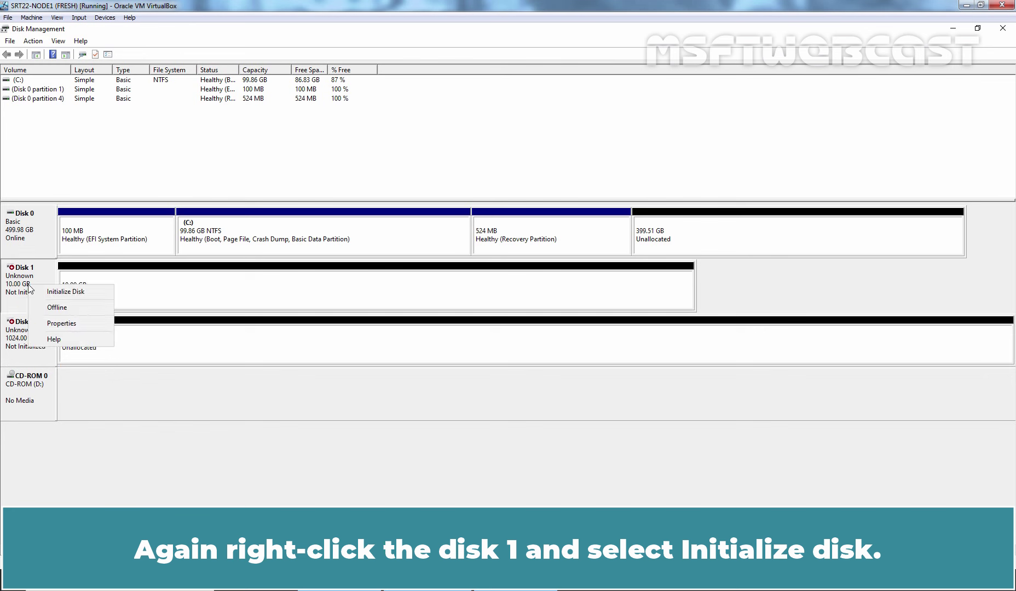
{"action": "left_click", "coordinate": [91, 294]}
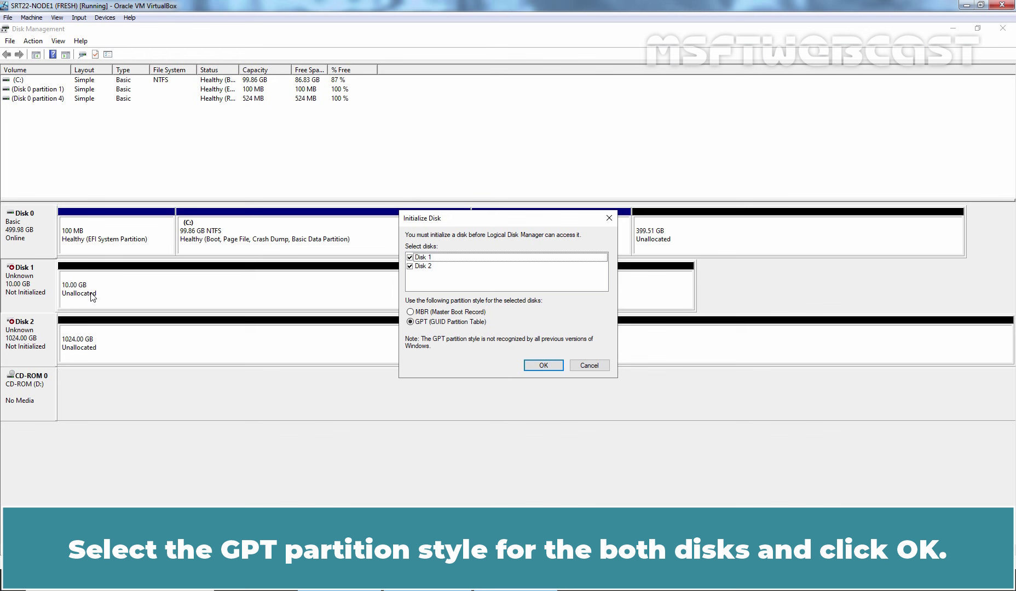
{"action": "left_click", "coordinate": [545, 365]}
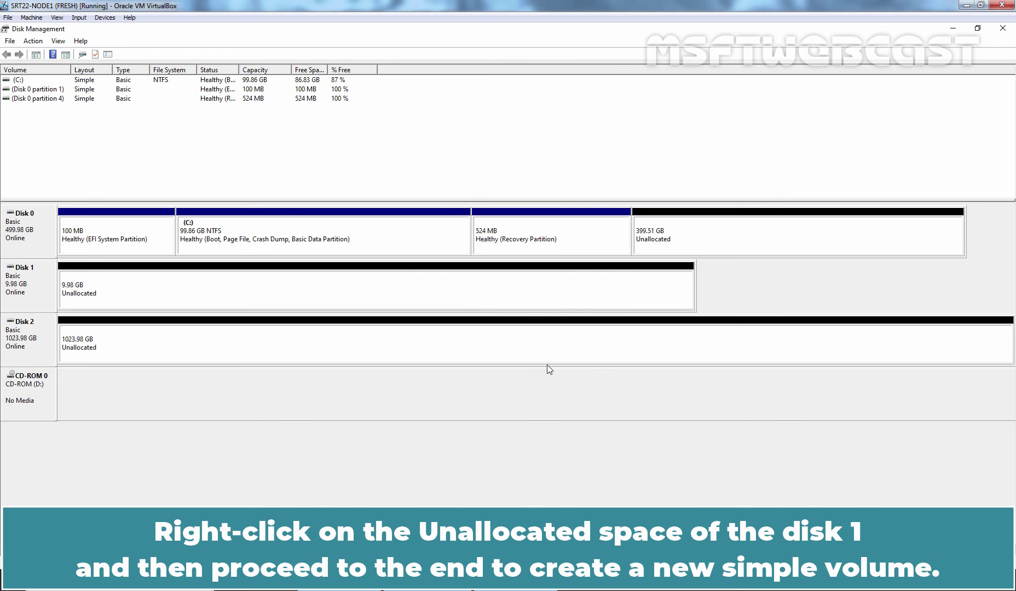
Step: Create a full-size NTFS simple volume E: on Disk 1 with default wizard settings
{"action": "right_click", "coordinate": [323, 289]}
{"action": "left_click", "coordinate": [356, 290]}
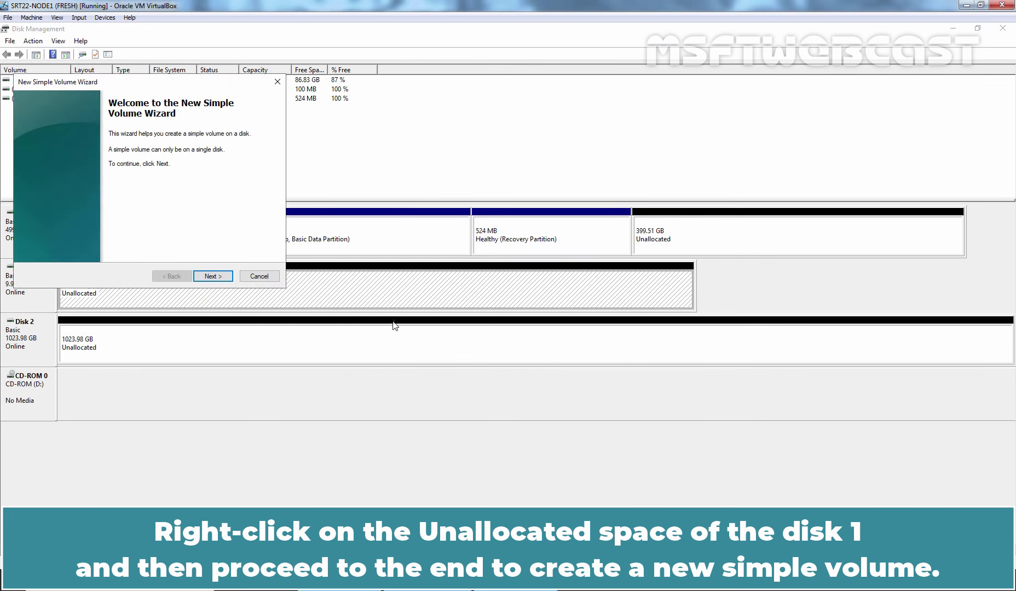
{"action": "left_click", "coordinate": [213, 276]}
{"action": "left_click", "coordinate": [213, 276]}
{"action": "left_click", "coordinate": [213, 276]}
{"action": "left_click", "coordinate": [213, 276]}
{"action": "left_click", "coordinate": [213, 277]}
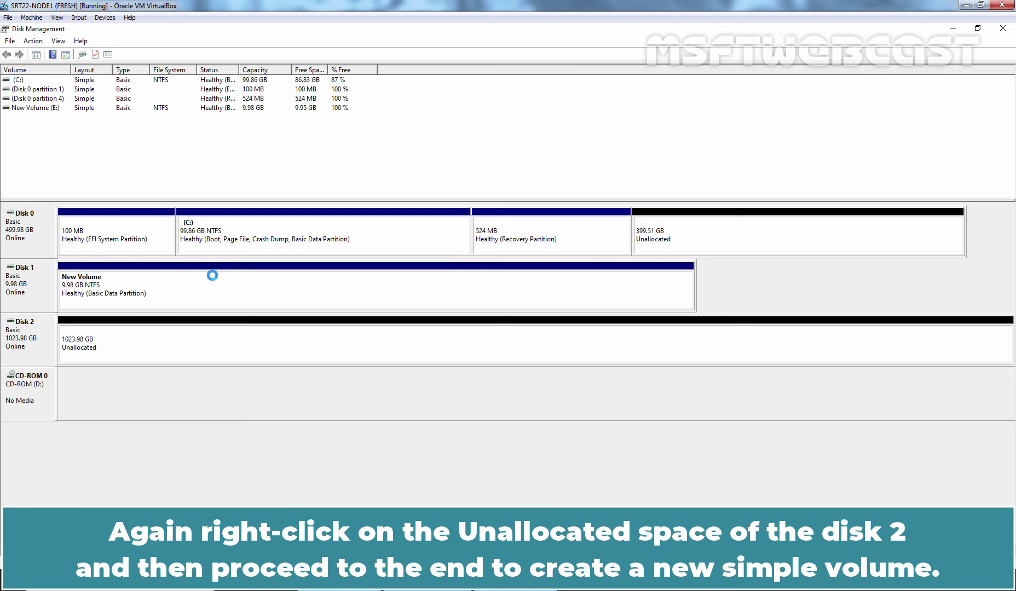
Step: Create a full-size NTFS simple volume F: on Disk 2 with default wizard settings
{"action": "left_click", "coordinate": [201, 350]}
{"action": "right_click", "coordinate": [201, 351]}
{"action": "left_click", "coordinate": [214, 353]}
{"action": "left_click", "coordinate": [213, 276]}
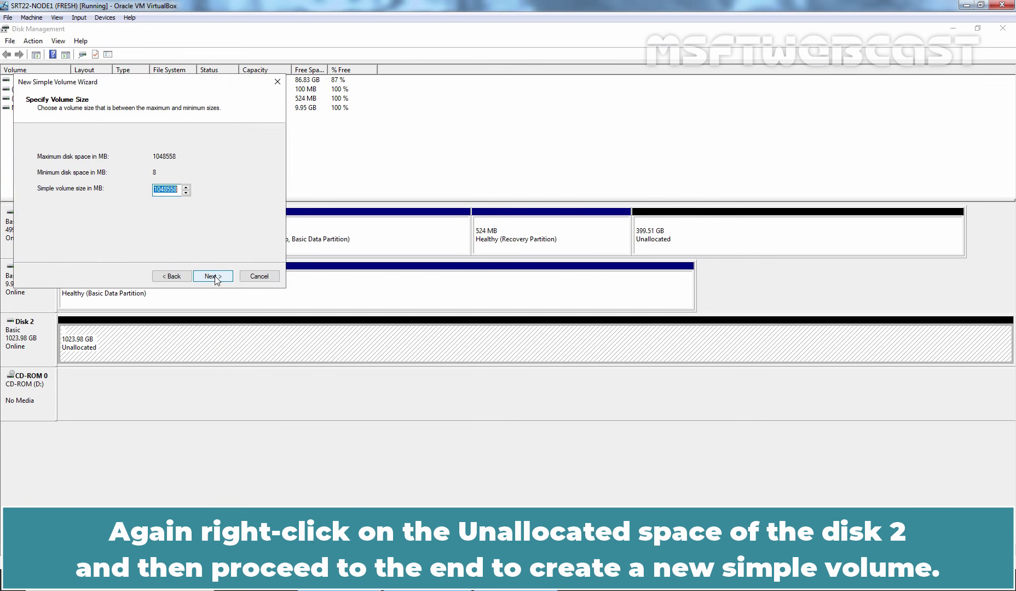
{"action": "left_click", "coordinate": [213, 276]}
{"action": "left_click", "coordinate": [213, 276]}
{"action": "left_click", "coordinate": [213, 276]}
{"action": "left_click", "coordinate": [213, 277]}
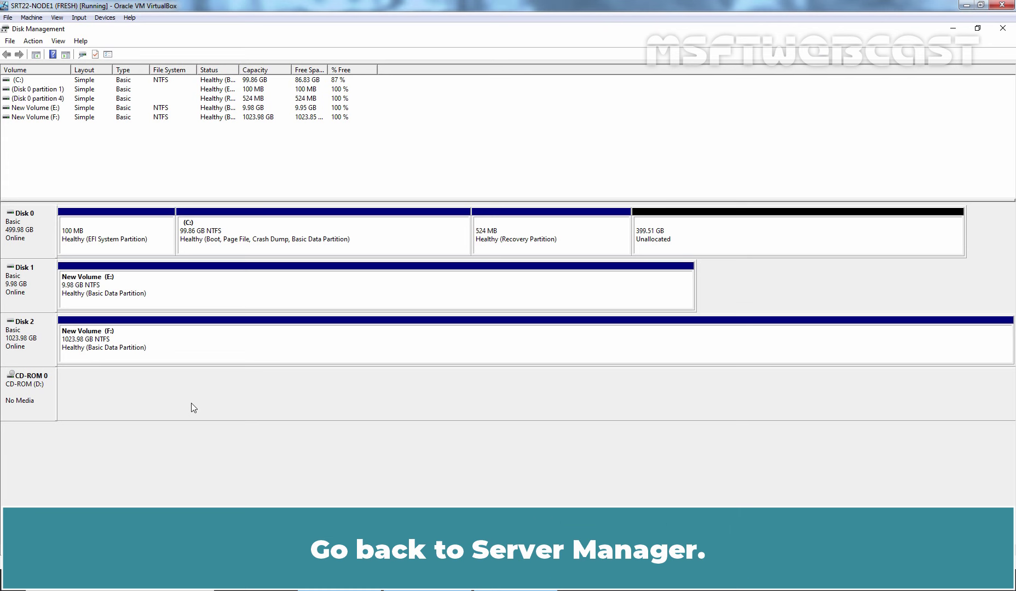
Step: Launch Failover Cluster Manager from Server Manager Tools, suppress the Windows Admin Center notice, and maximize it
{"action": "key", "text": "alt+Tab"}
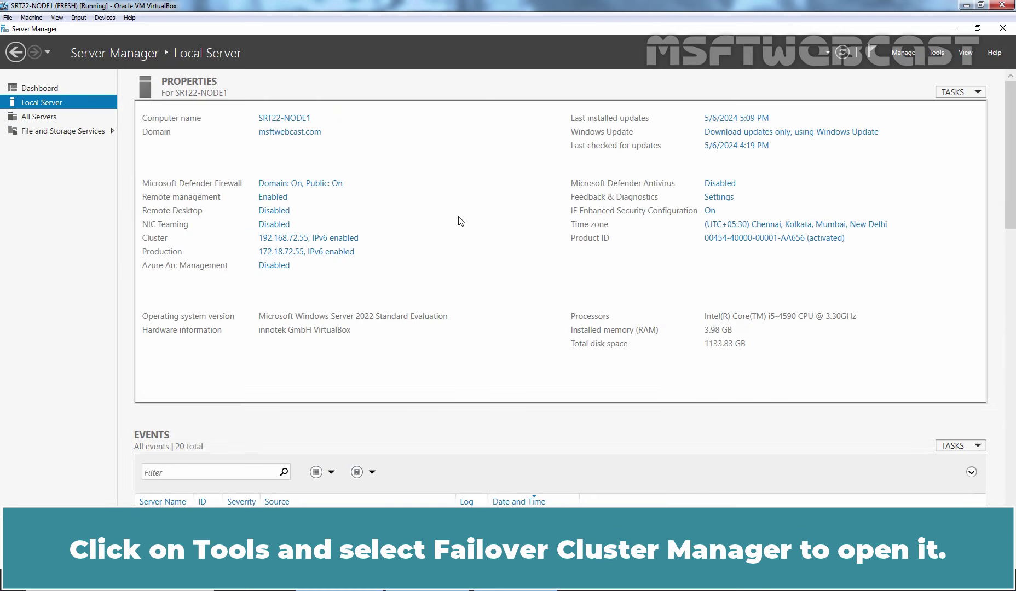
{"action": "left_click", "coordinate": [936, 55]}
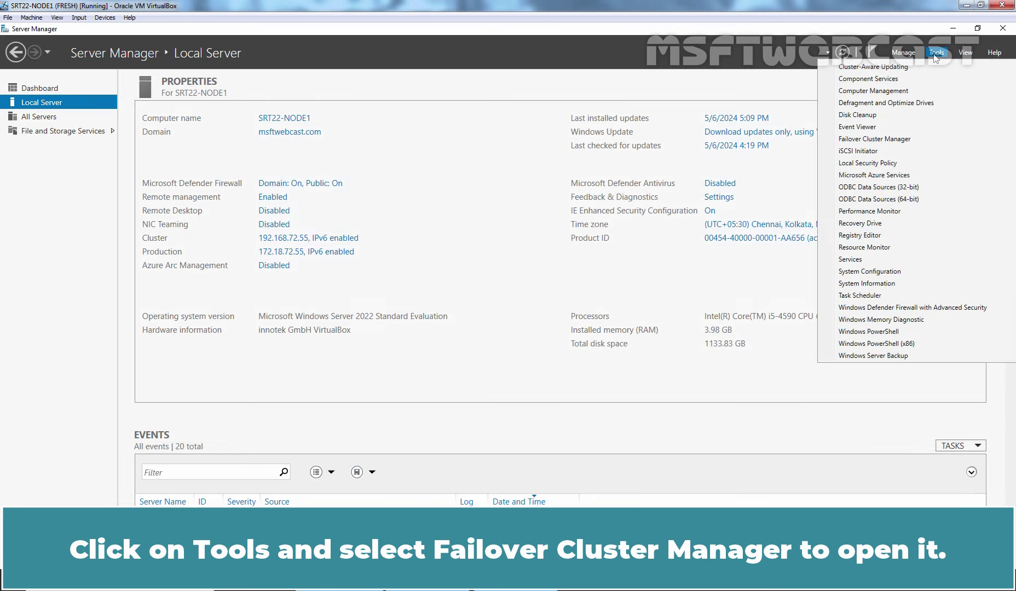
{"action": "left_click", "coordinate": [895, 139]}
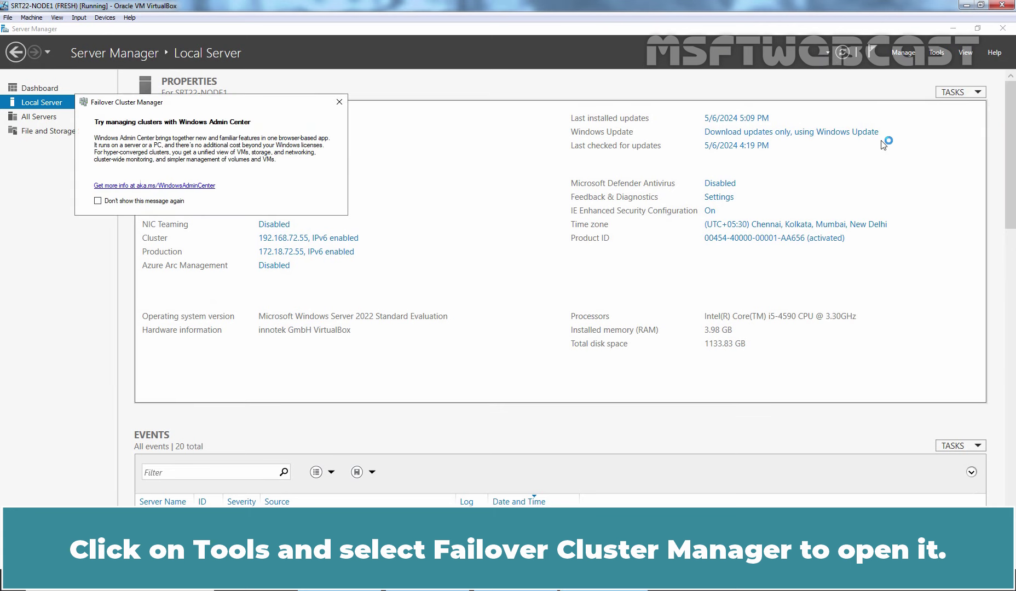
{"action": "left_click", "coordinate": [154, 201]}
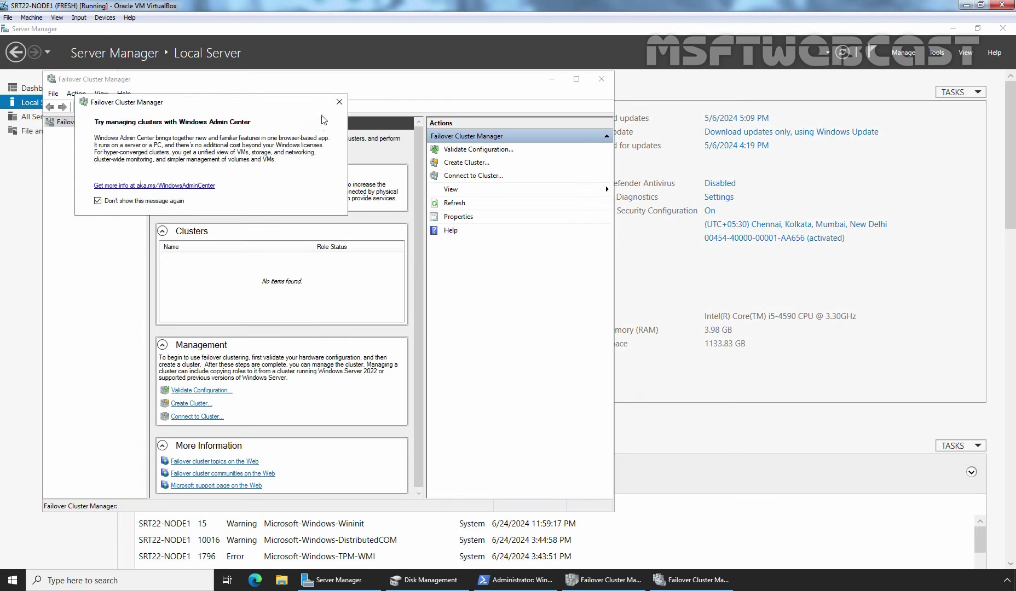
{"action": "left_click", "coordinate": [339, 103]}
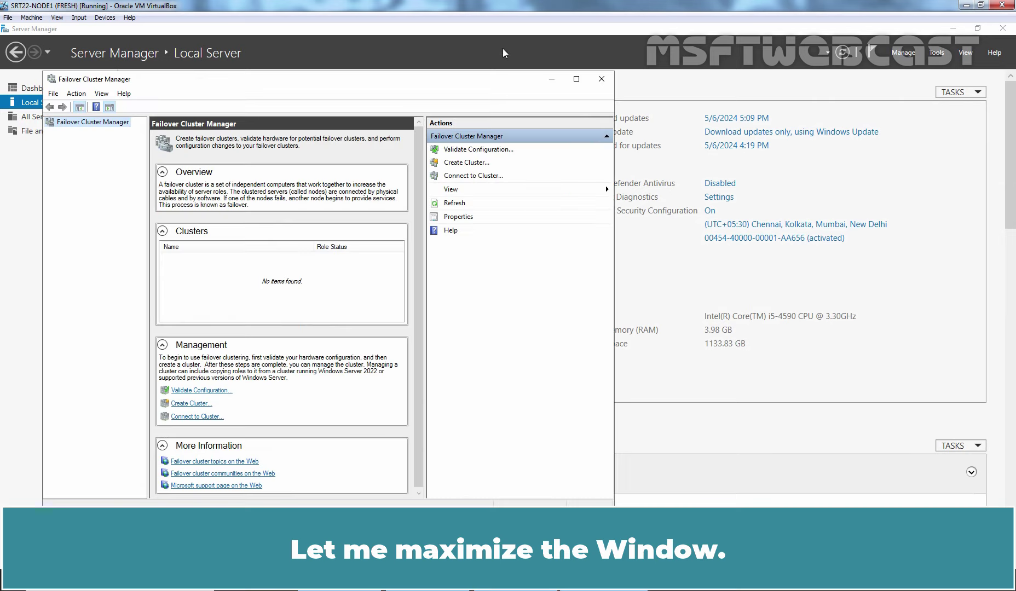
{"action": "left_click", "coordinate": [577, 79]}
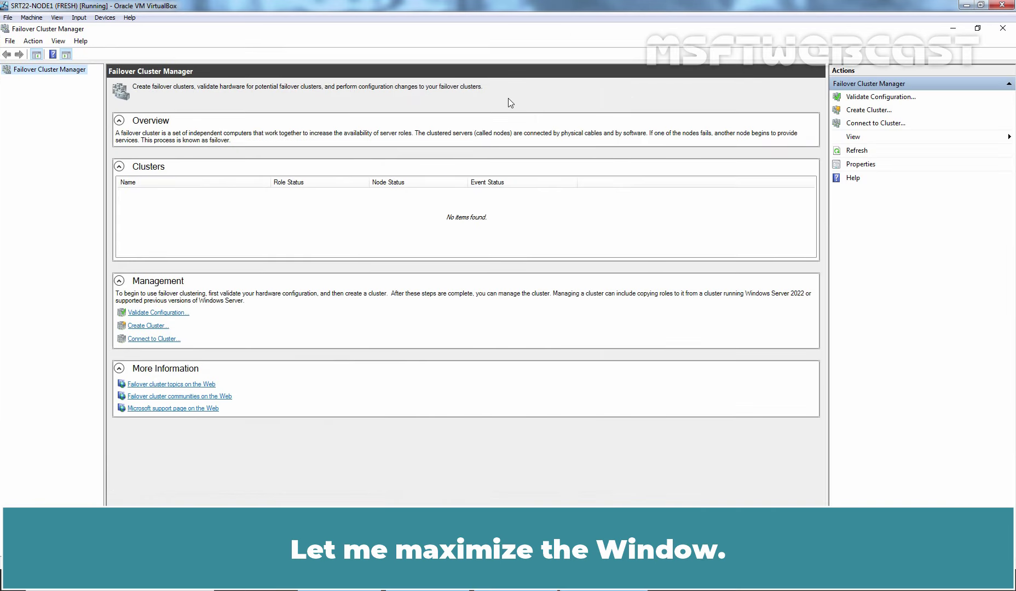
Step: Start the Validate Configuration wizard and add srt22-node1 and srt22-node2 as servers to test
{"action": "right_click", "coordinate": [49, 74]}
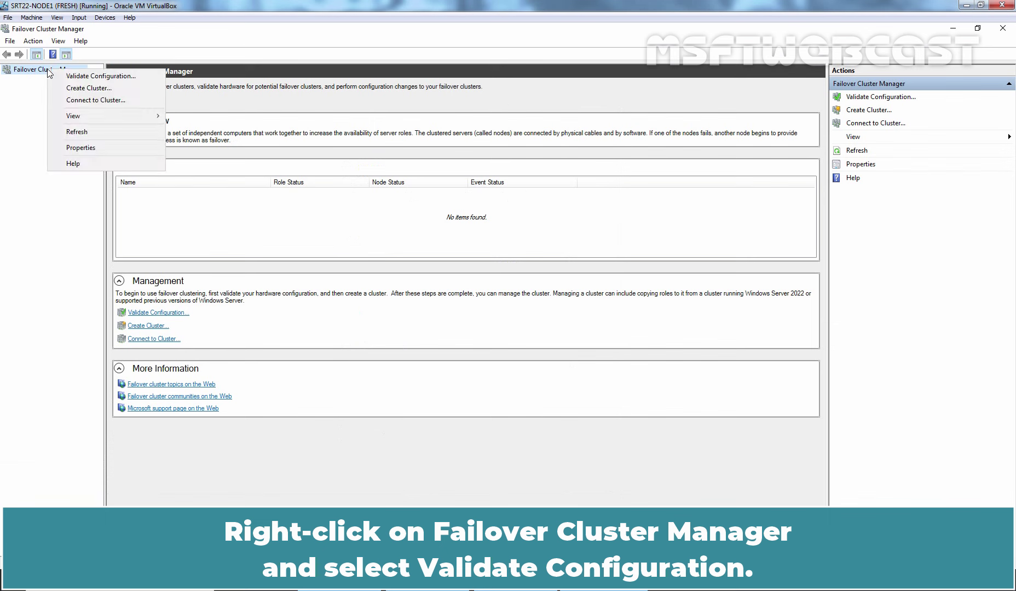
{"action": "left_click", "coordinate": [108, 76]}
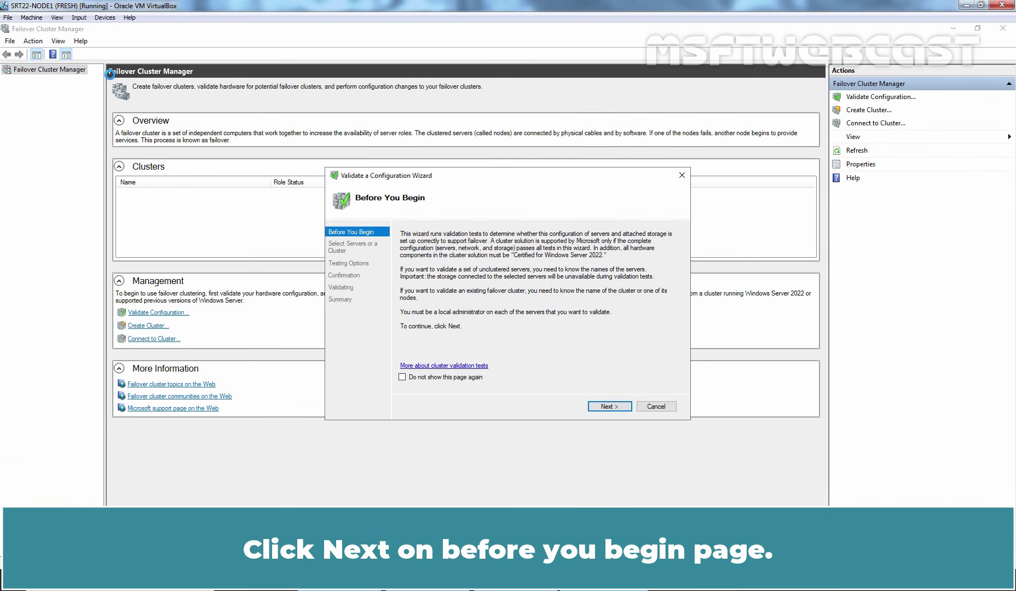
{"action": "left_click", "coordinate": [610, 406]}
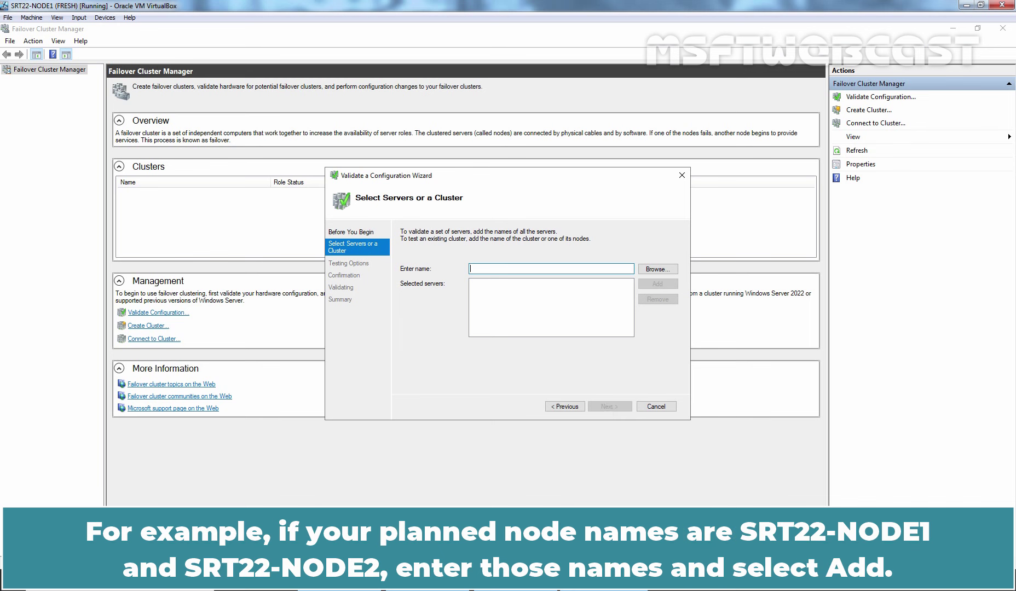
{"action": "type", "text": "srt22-node1"}
{"action": "key", "text": "Return"}
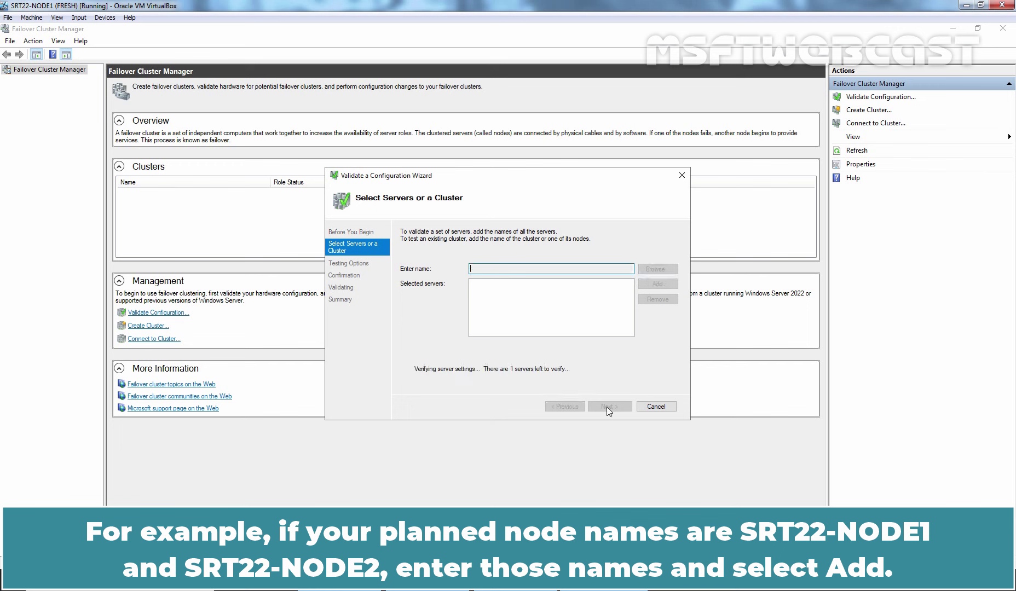
{"action": "type", "text": "r"}
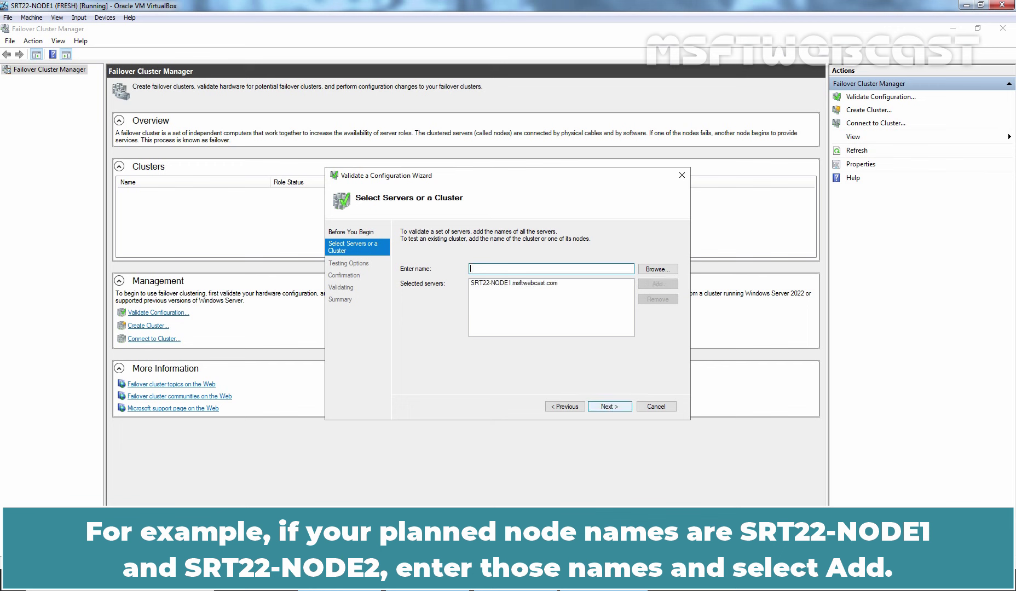
{"action": "type", "text": "srt22-node2"}
{"action": "key", "text": "Return"}
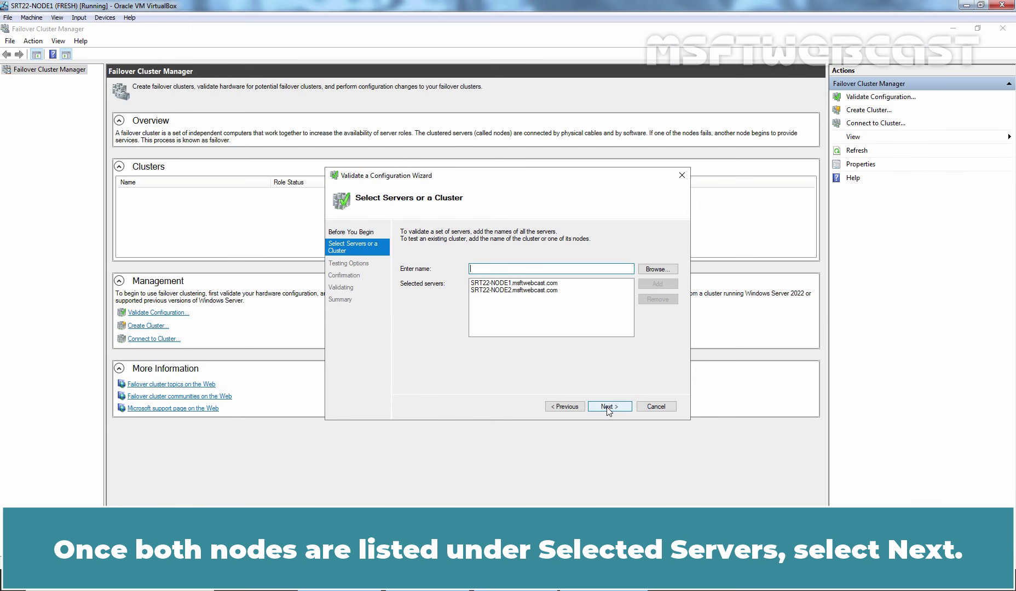
Step: Run all validation tests on SRT22-NODE1 and SRT22-NODE2 through to the Summary page
{"action": "left_click", "coordinate": [607, 407]}
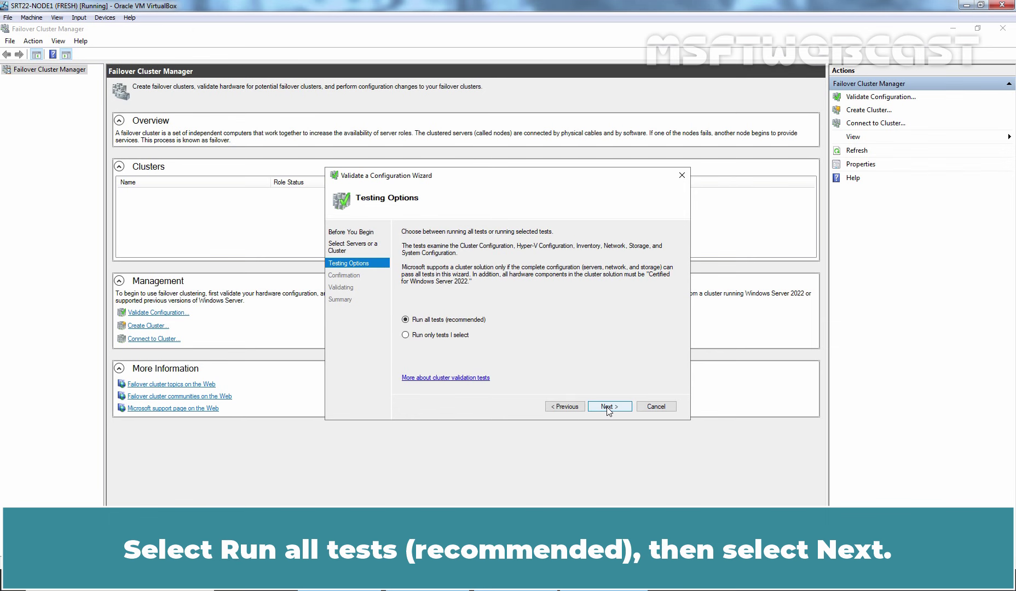
{"action": "left_click", "coordinate": [608, 407]}
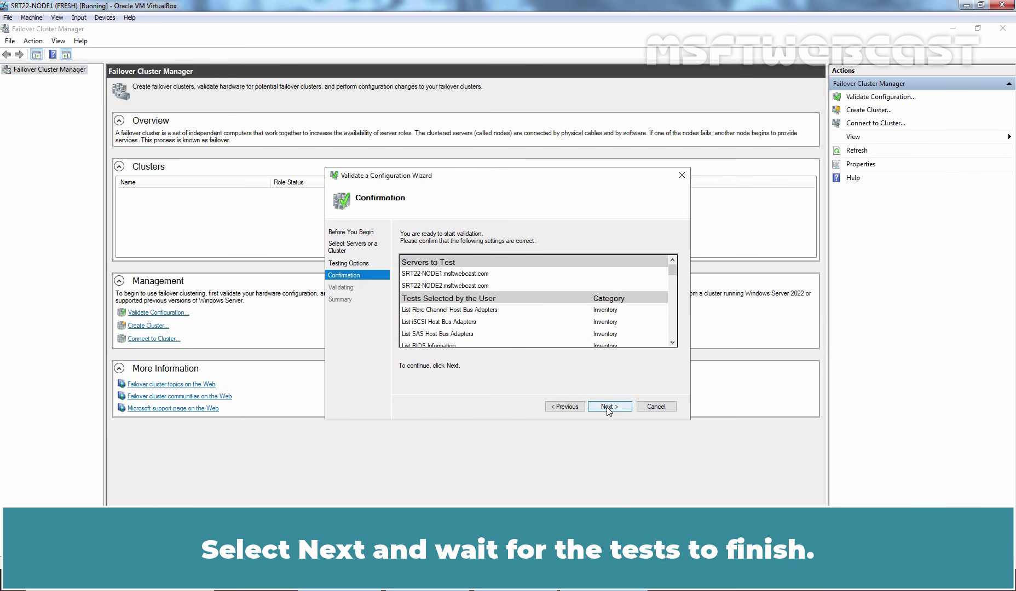
{"action": "left_click", "coordinate": [606, 408]}
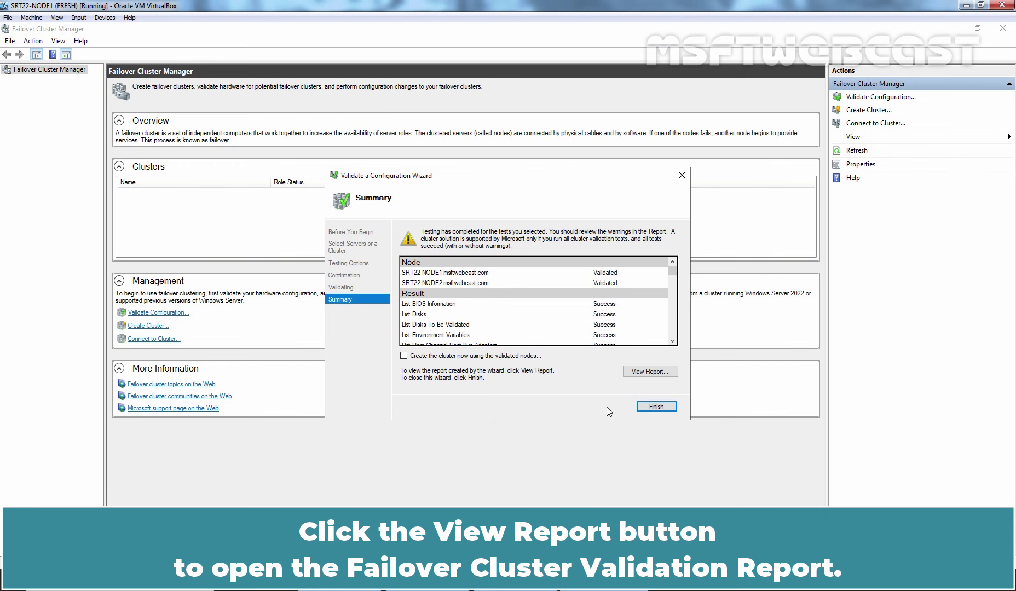
Step: Read the Validate Software Update Levels warning under System Configuration in the validation report, then close Edge
{"action": "left_click", "coordinate": [647, 372]}
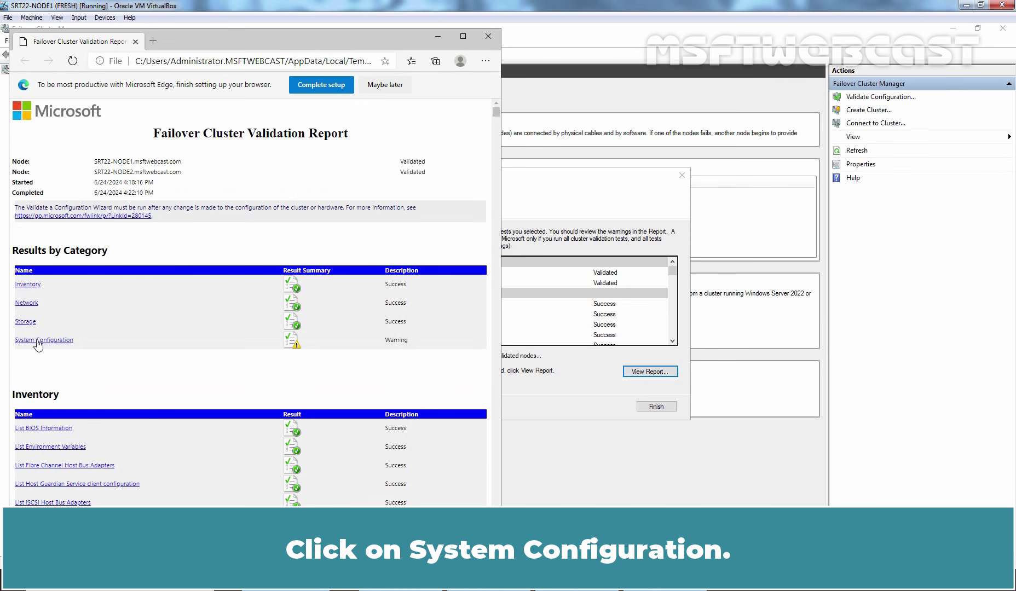
{"action": "left_click", "coordinate": [38, 342]}
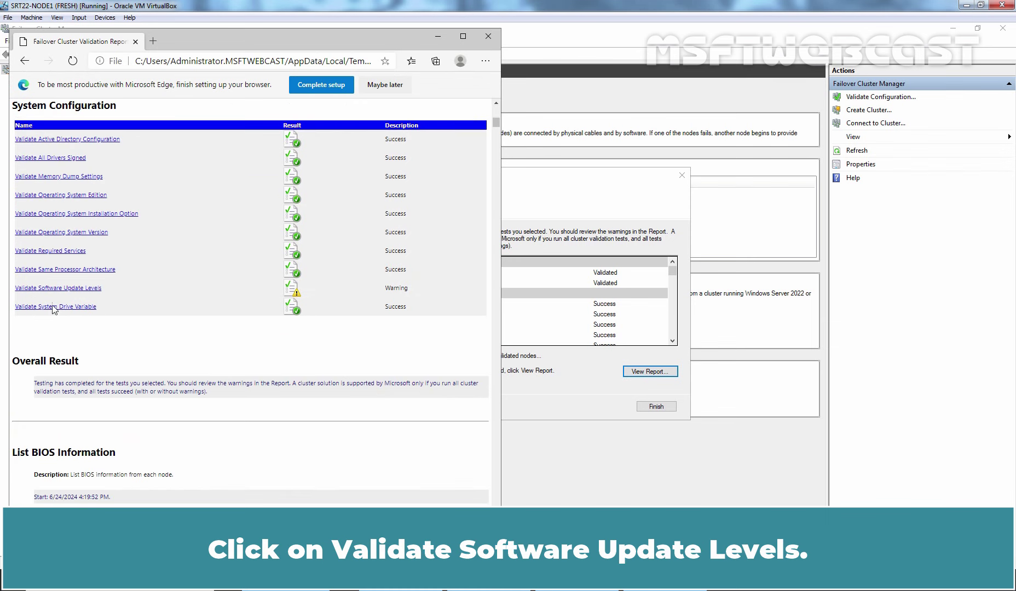
{"action": "left_click", "coordinate": [78, 290]}
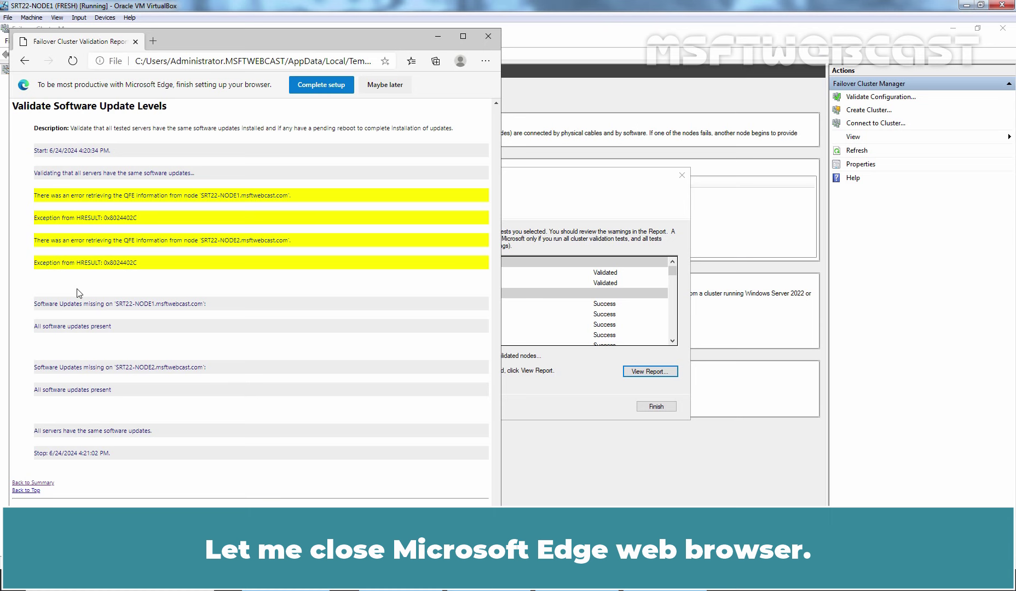
{"action": "left_click", "coordinate": [489, 37]}
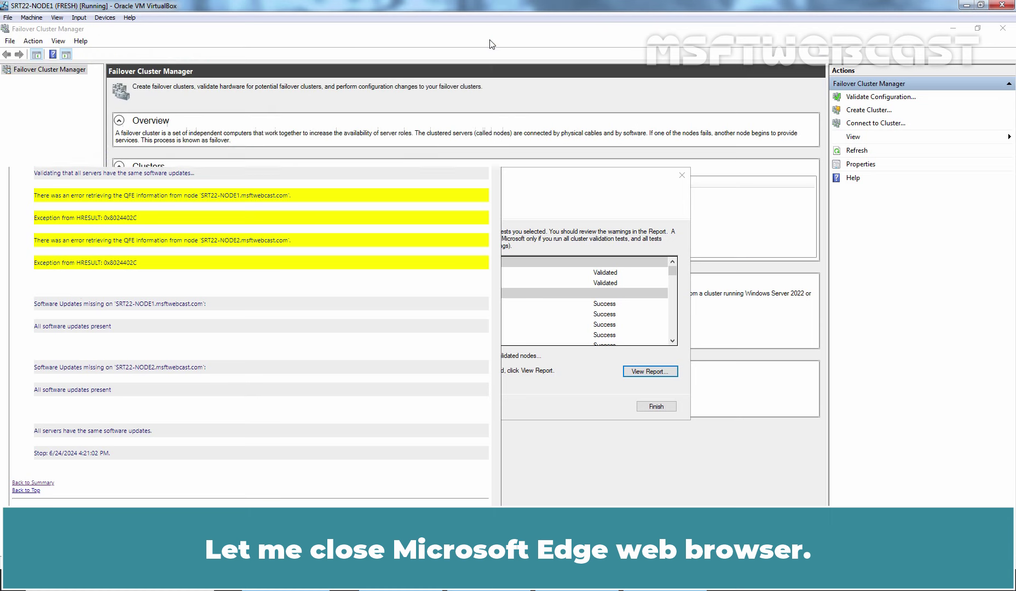
Step: Close the validation wizard and start the Create Cluster Wizard from the manager's root
{"action": "left_click", "coordinate": [655, 407]}
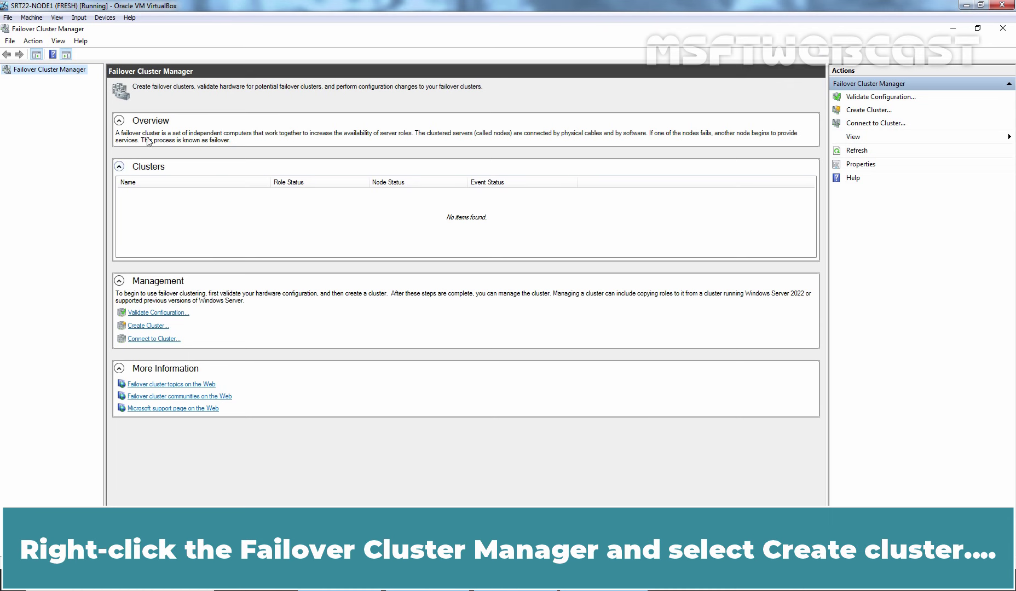
{"action": "right_click", "coordinate": [50, 74]}
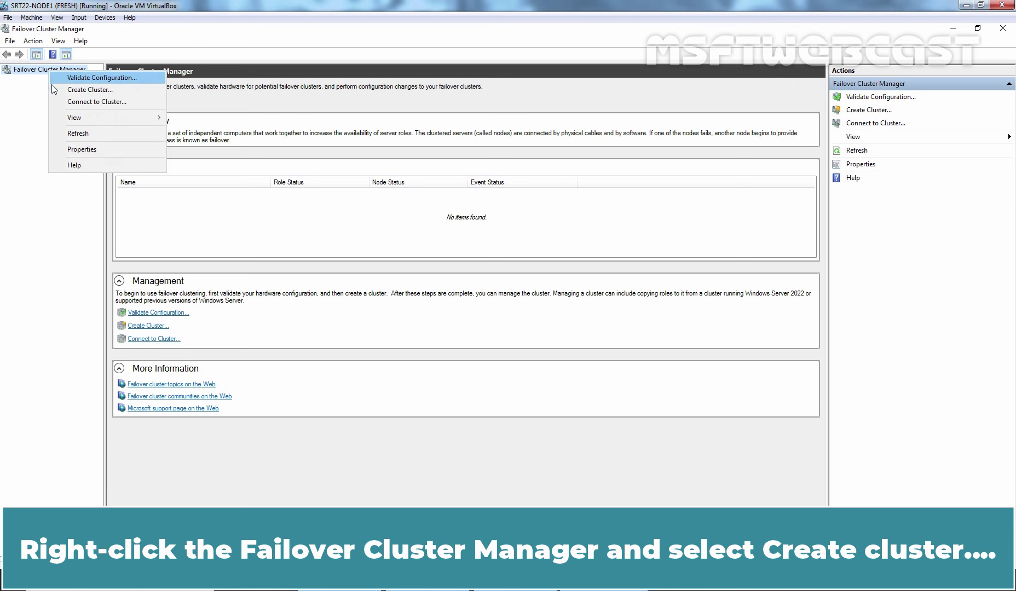
{"action": "left_click", "coordinate": [119, 93]}
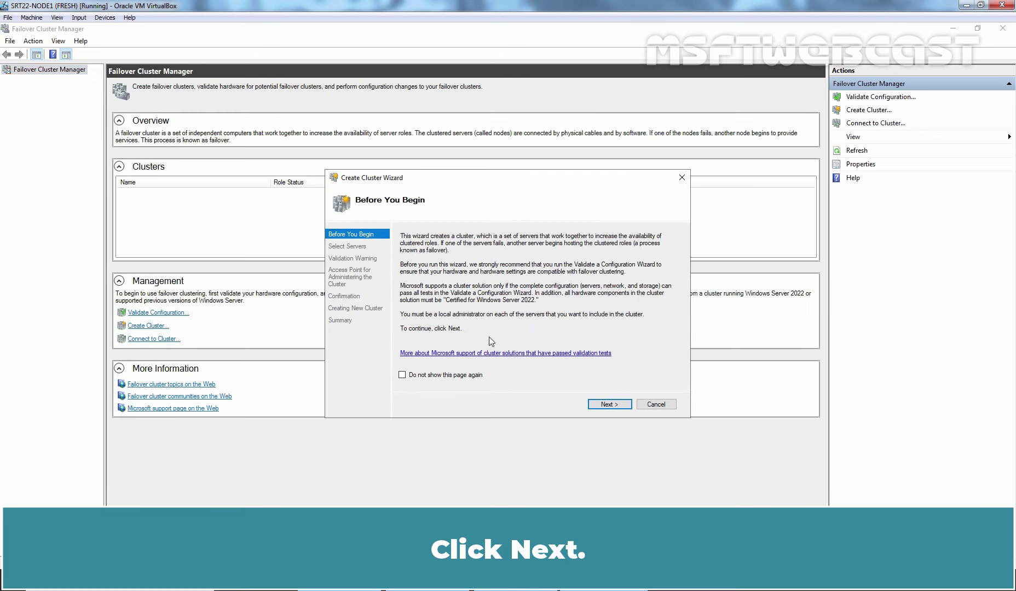
{"action": "left_click", "coordinate": [615, 402]}
Step: Enter srt22-node1 and srt22-node2 as the new cluster's selected servers
{"action": "type", "text": "srt22-node1"}
{"action": "key", "text": "Return"}
{"action": "type", "text": "srt22-node2"}
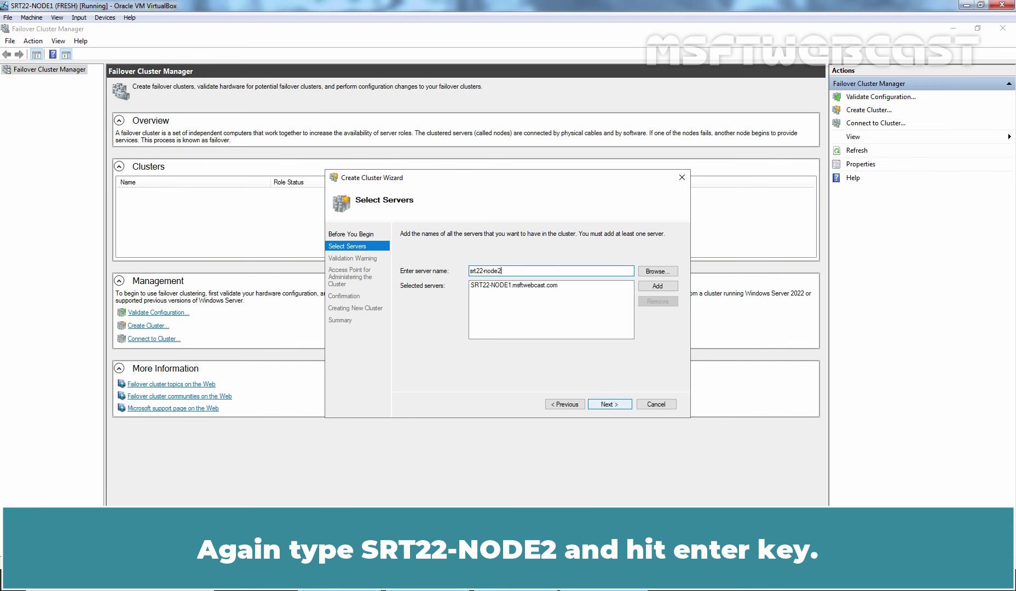
{"action": "key", "text": "Return"}
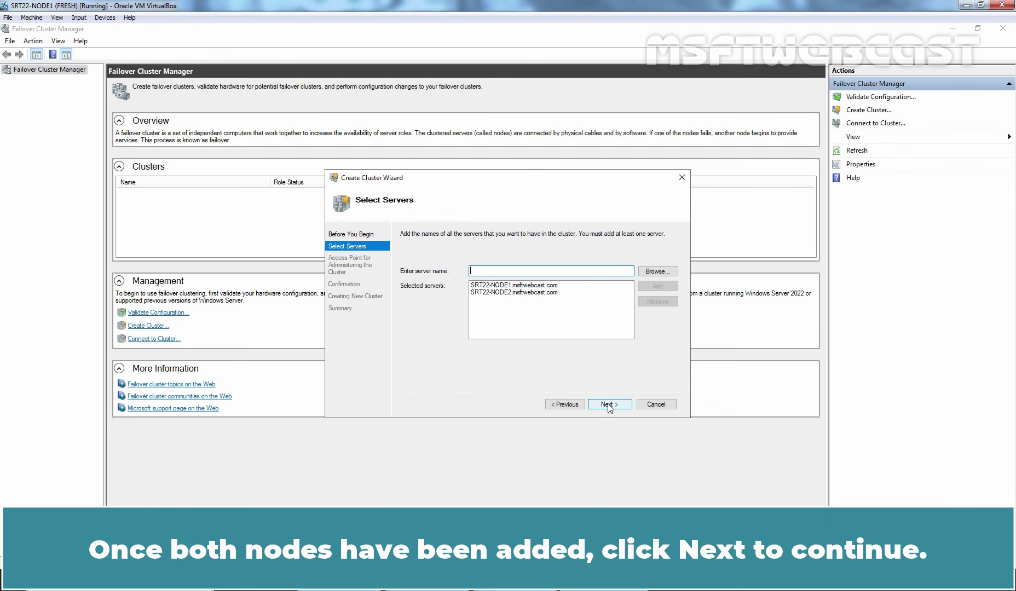
Step: Name the cluster SRT22-CLU01 with address 172.18.72.58 and continue to Confirmation
{"action": "left_click", "coordinate": [608, 404]}
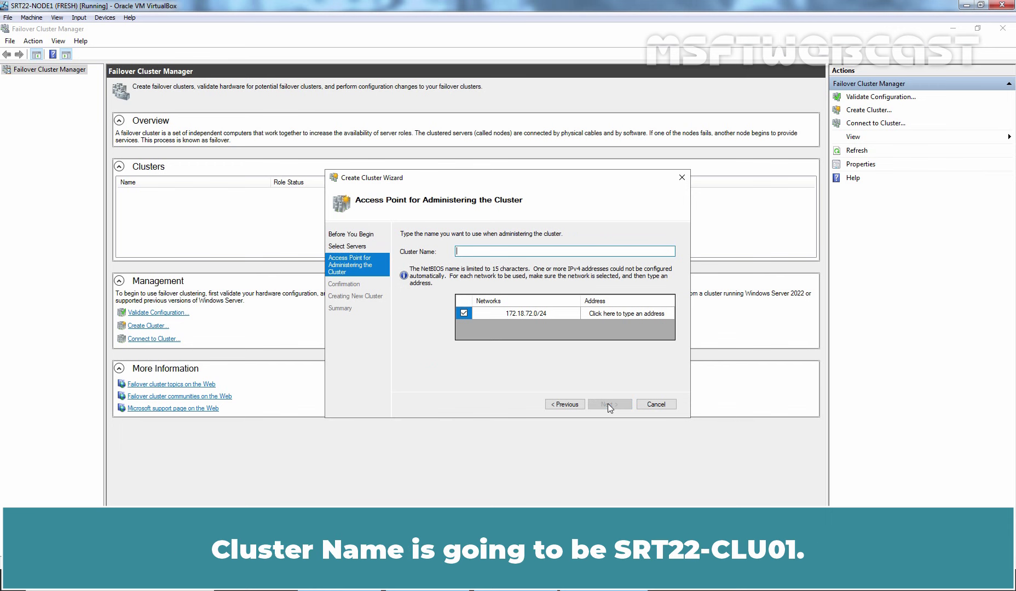
{"action": "type", "text": "SRT22-CLU01"}
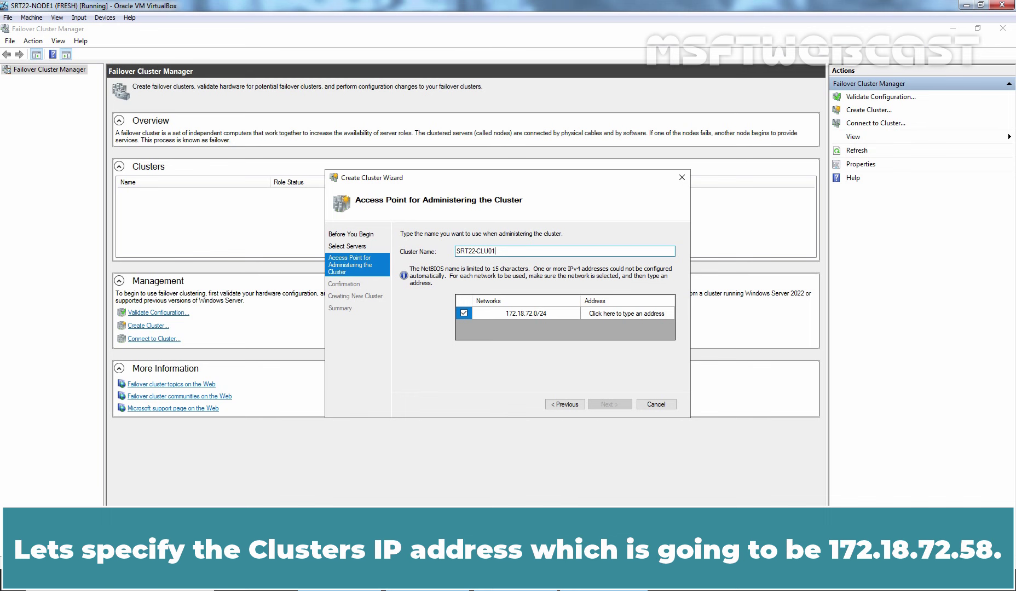
{"action": "left_click", "coordinate": [662, 313]}
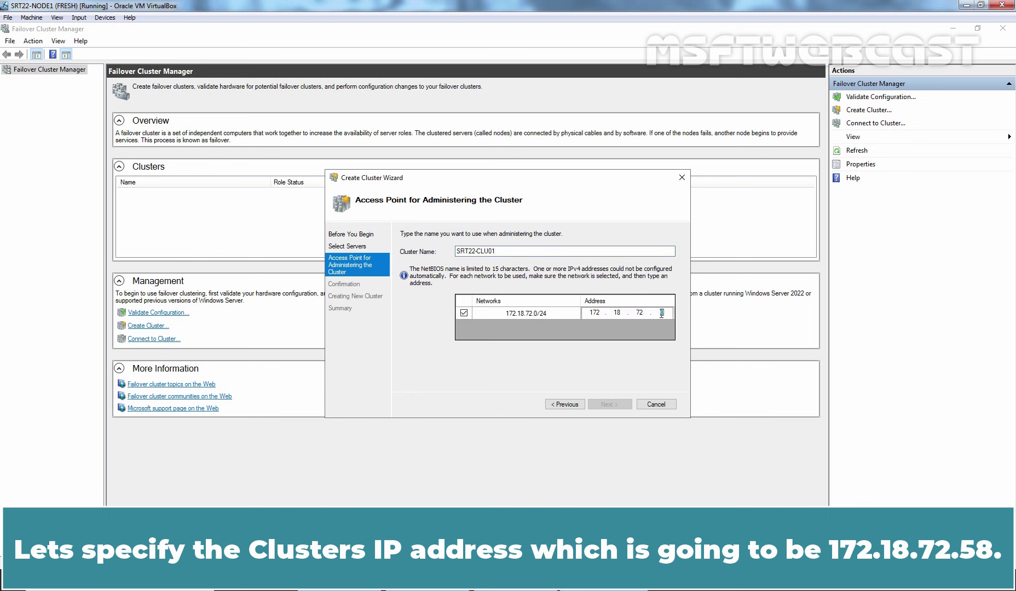
{"action": "type", "text": "58"}
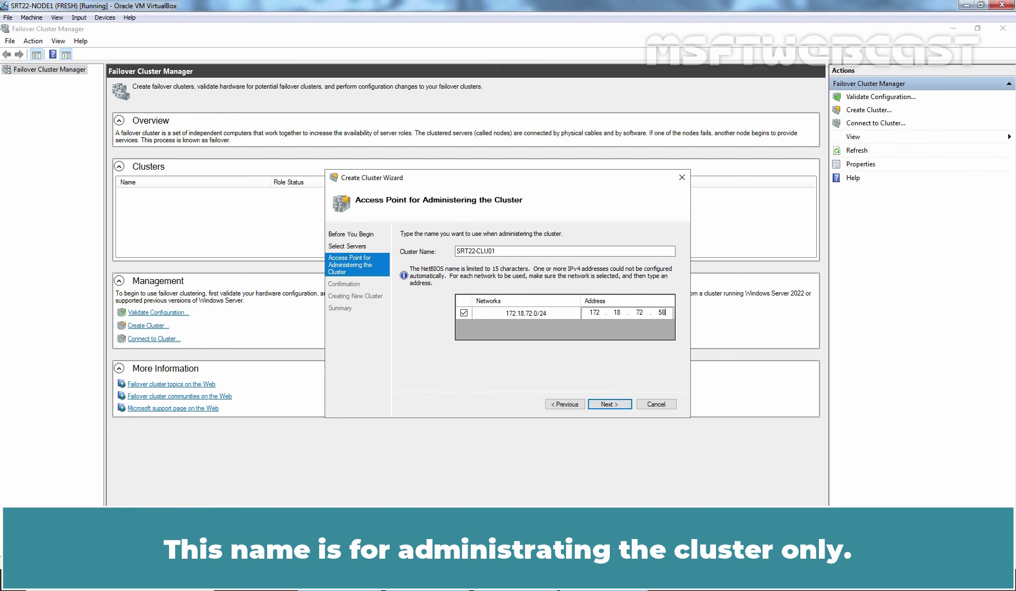
{"action": "left_click", "coordinate": [605, 406]}
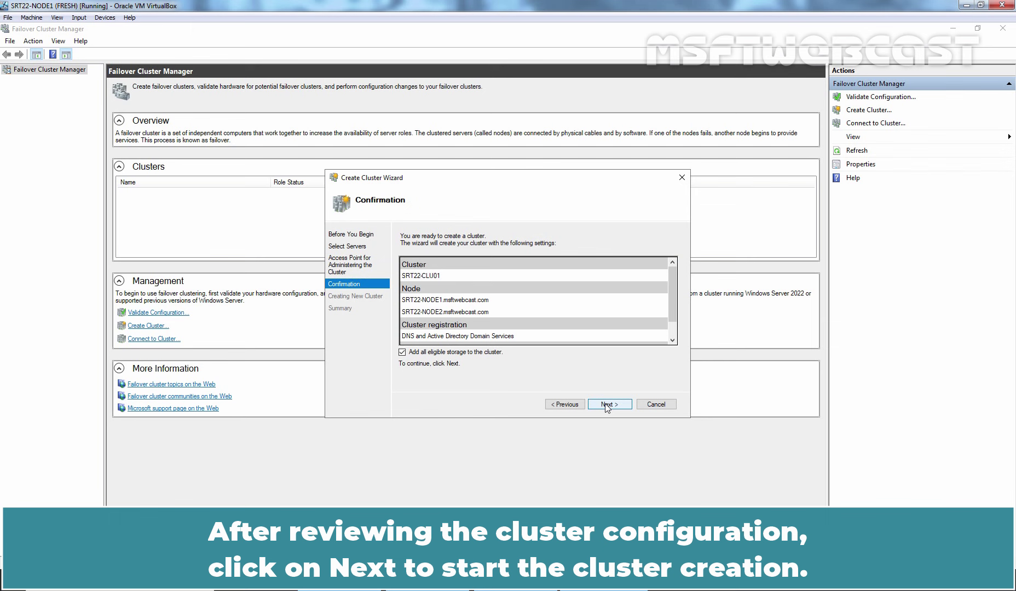
Step: Create the two-node cluster SRT22-CLU01 and finish the wizard
{"action": "left_click", "coordinate": [606, 406]}
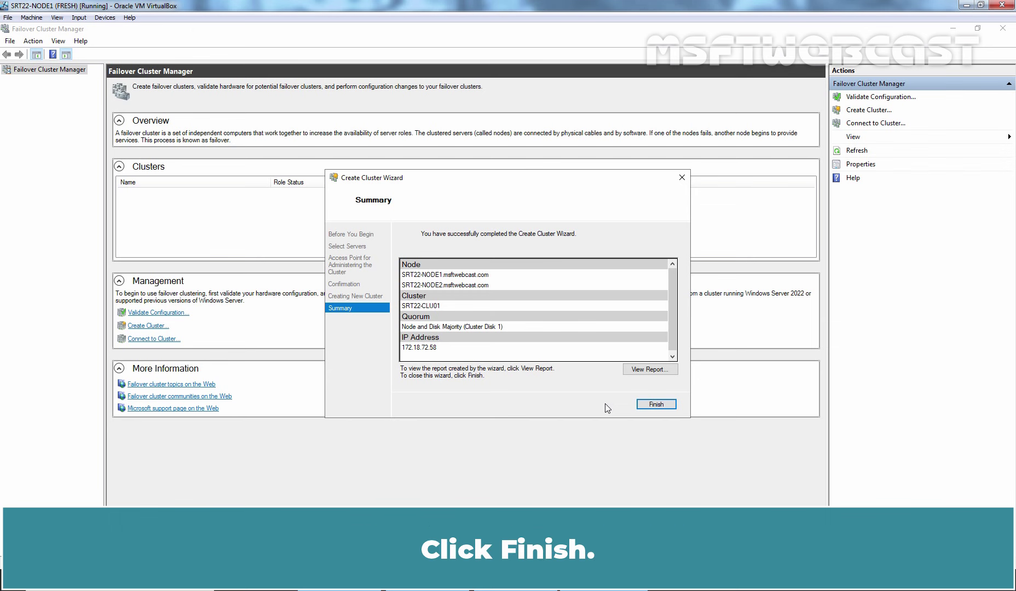
{"action": "left_click", "coordinate": [661, 405]}
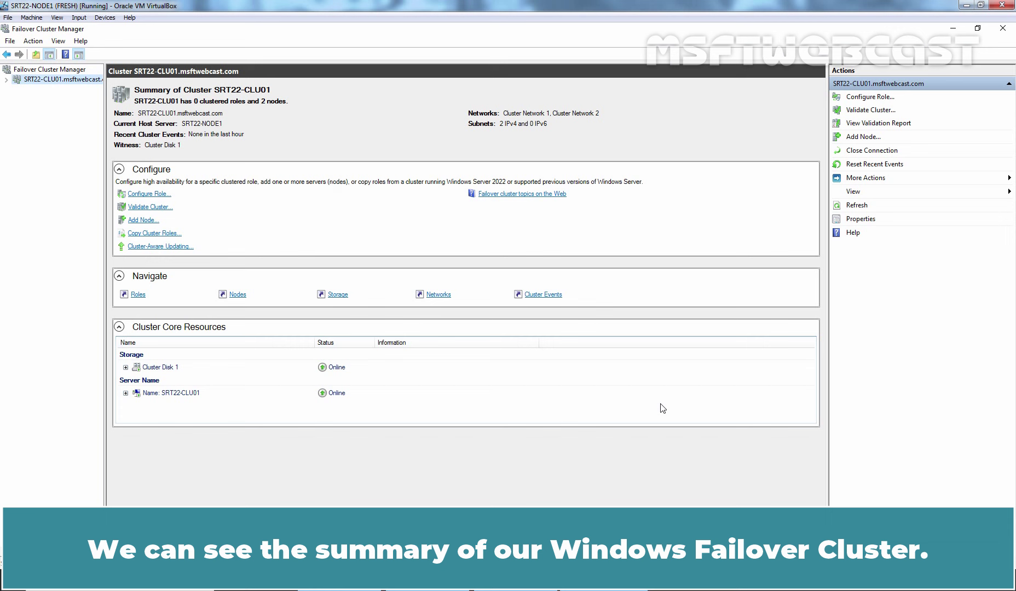
Step: Expand SRT22-CLU01 to check both nodes' status, then list its disks under Storage
{"action": "left_click", "coordinate": [6, 80]}
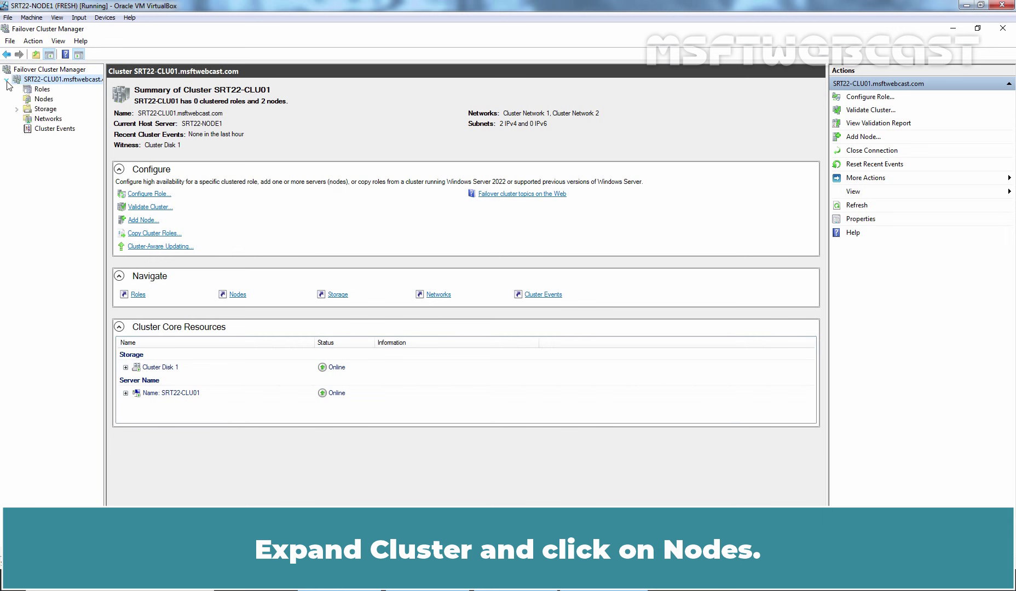
{"action": "left_click", "coordinate": [44, 100]}
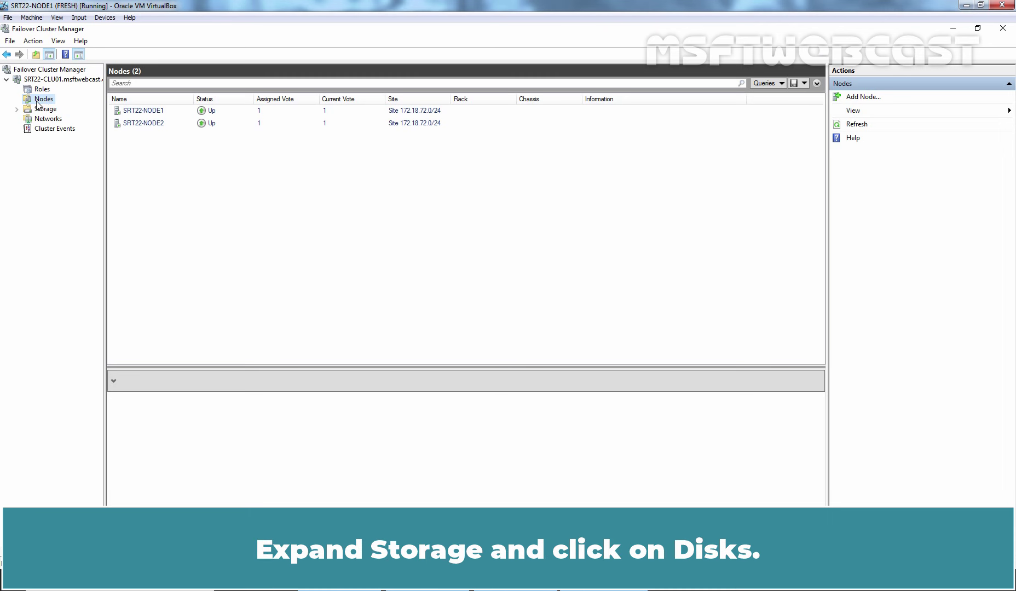
{"action": "left_click", "coordinate": [16, 109]}
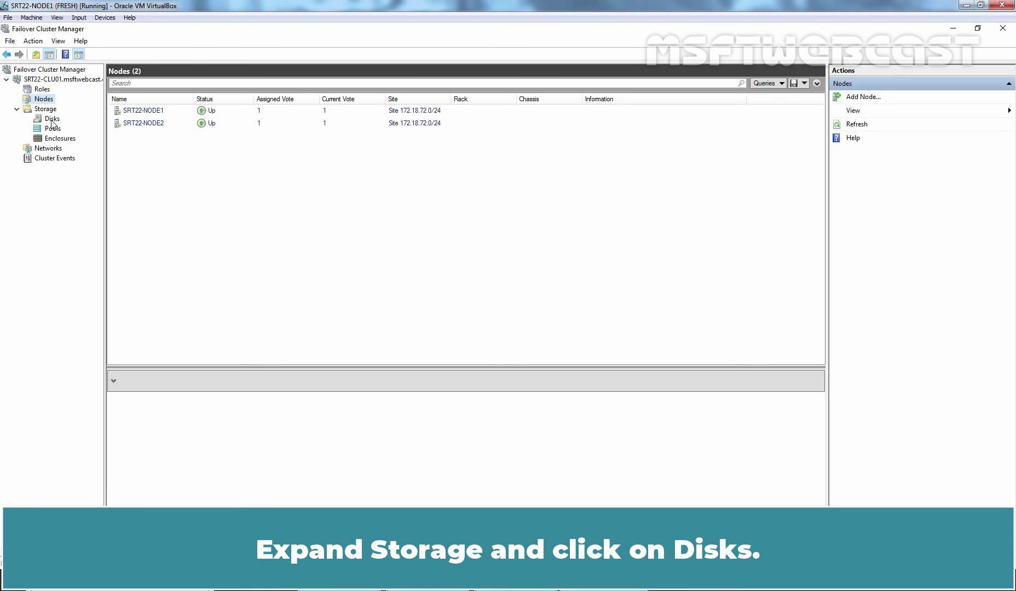
{"action": "left_click", "coordinate": [52, 120]}
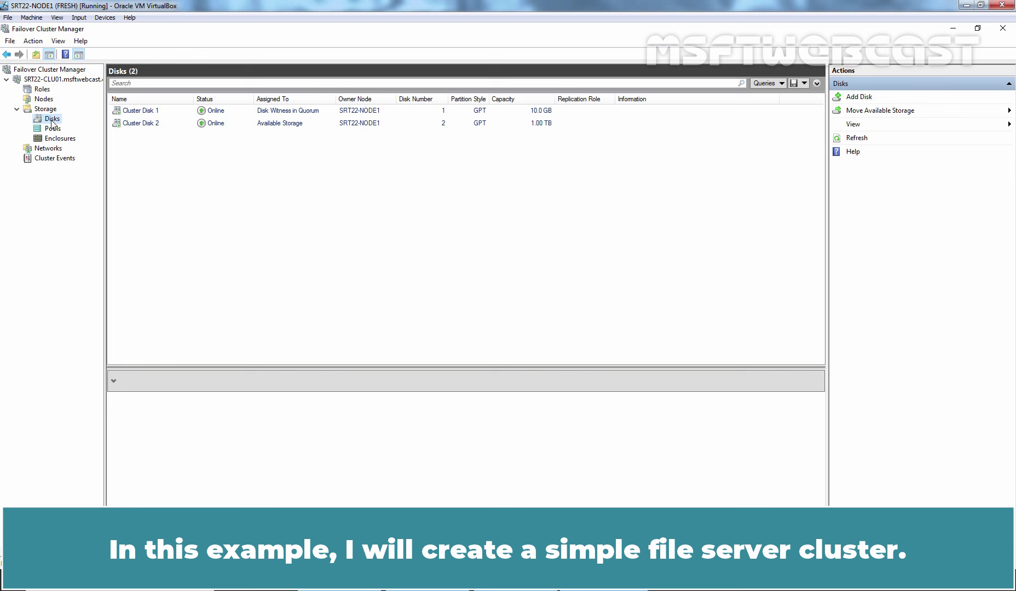
Step: Start configuring a new clustered role and choose File Server
{"action": "right_click", "coordinate": [44, 91]}
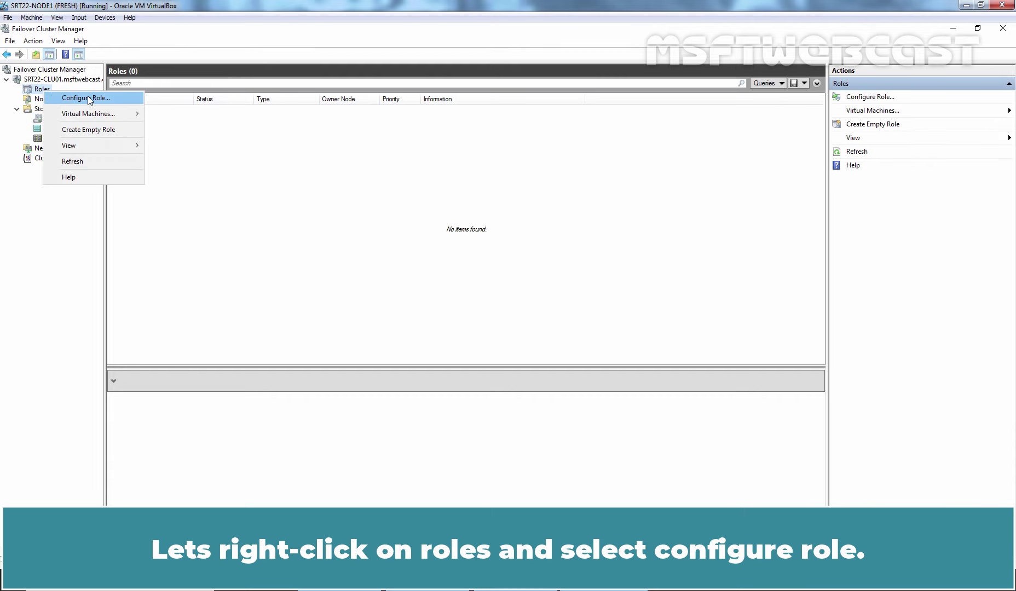
{"action": "left_click", "coordinate": [93, 101]}
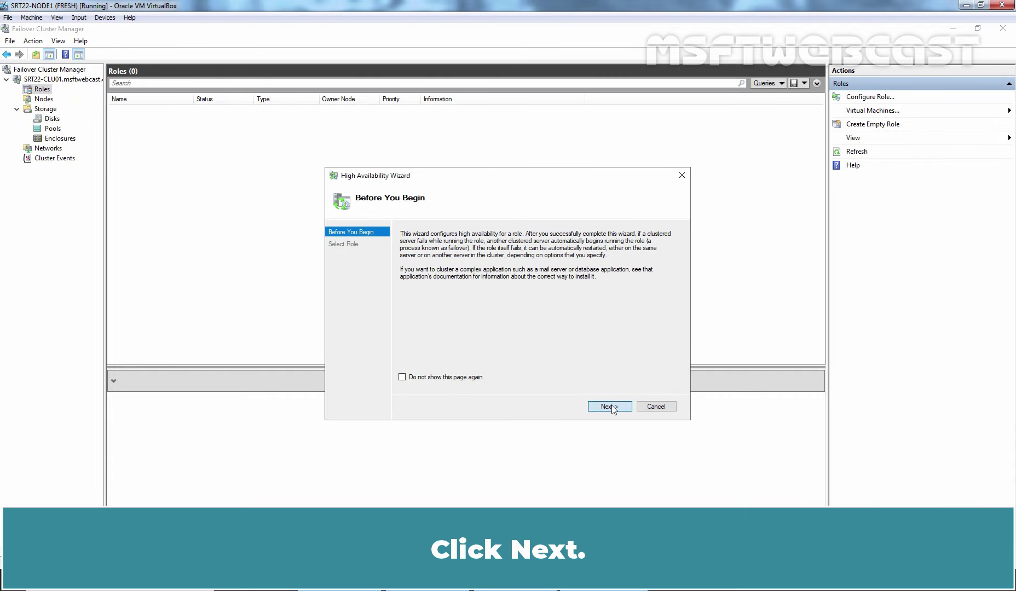
{"action": "left_click", "coordinate": [612, 405]}
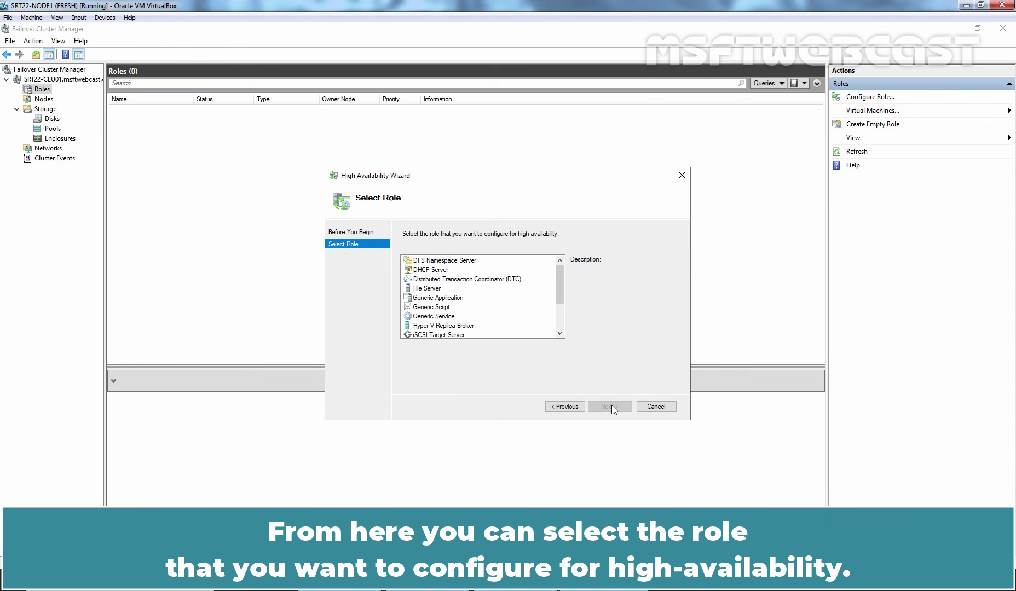
{"action": "mouse_move", "coordinate": [559, 272]}
{"action": "left_mouse_down"}
{"action": "mouse_move", "coordinate": [561, 313]}
{"action": "mouse_move", "coordinate": [562, 266]}
{"action": "left_mouse_up"}
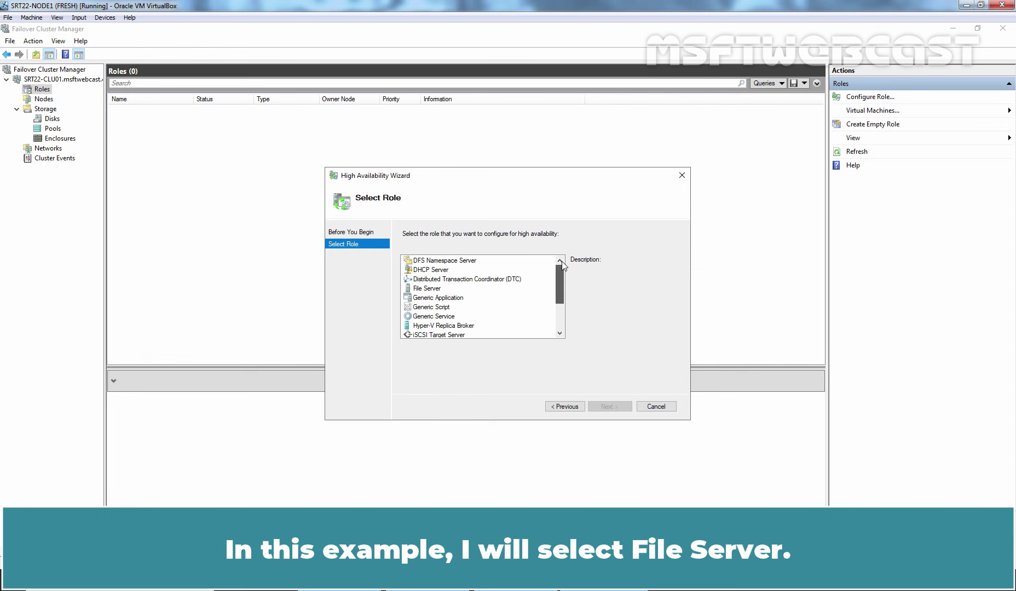
{"action": "left_click", "coordinate": [425, 289]}
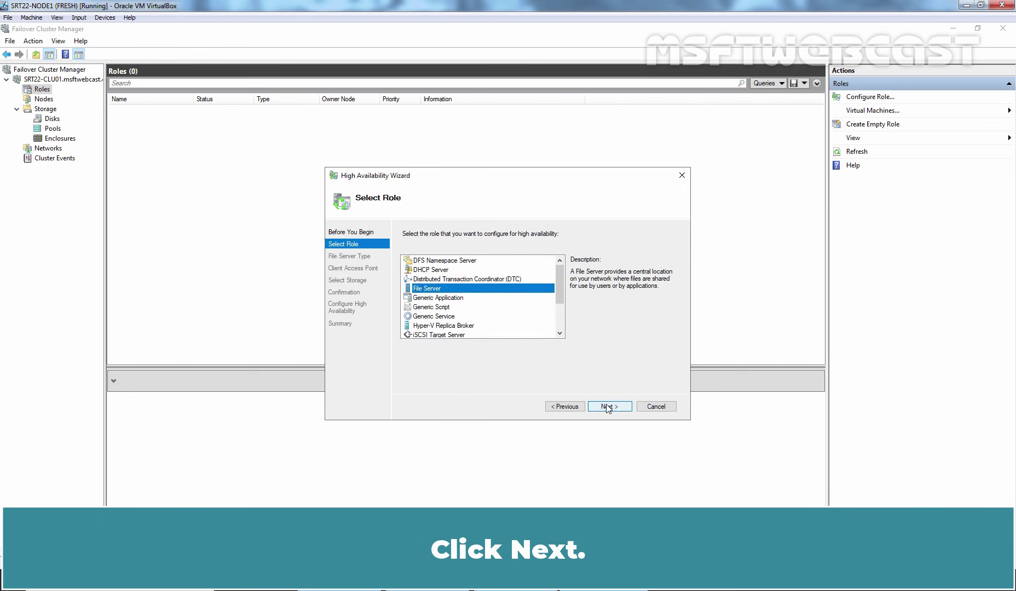
{"action": "left_click", "coordinate": [608, 408]}
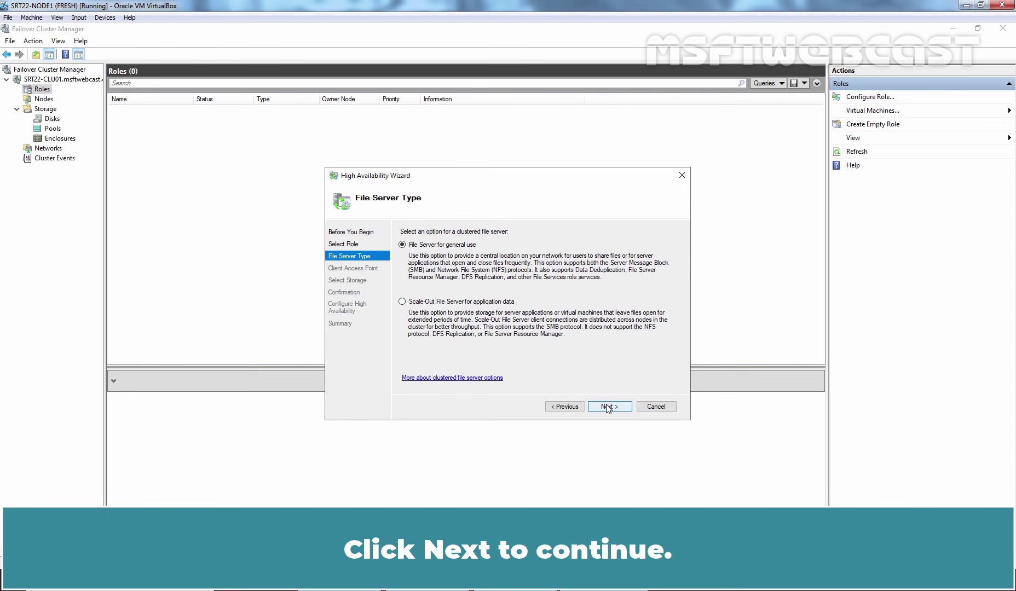
Step: Keep File Server for general use with client access point SRT22-FS01 at 172.18.72.59
{"action": "left_click", "coordinate": [607, 408]}
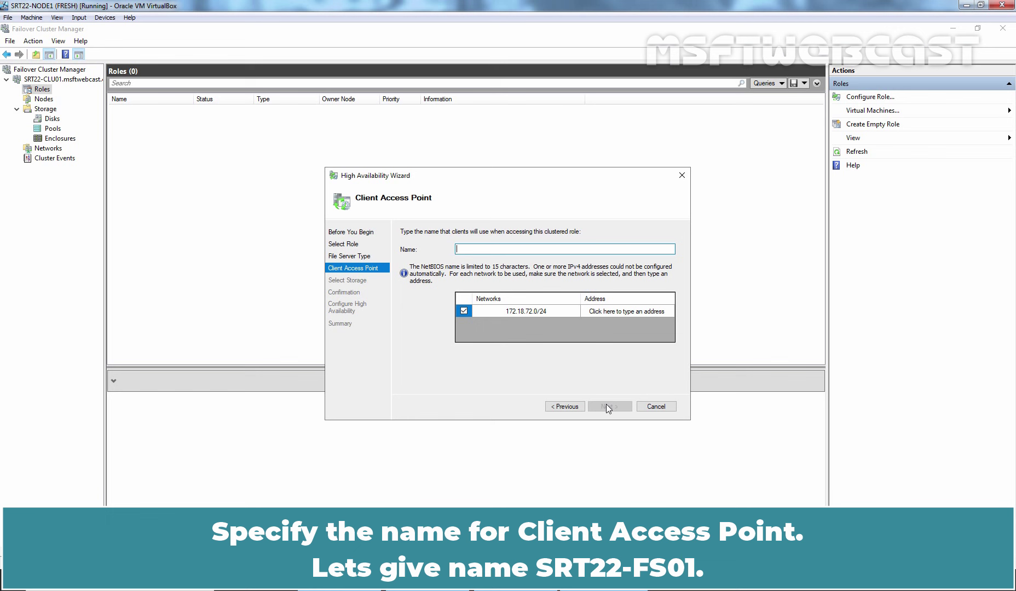
{"action": "type", "text": "SRT22-FS01"}
{"action": "left_click", "coordinate": [664, 310]}
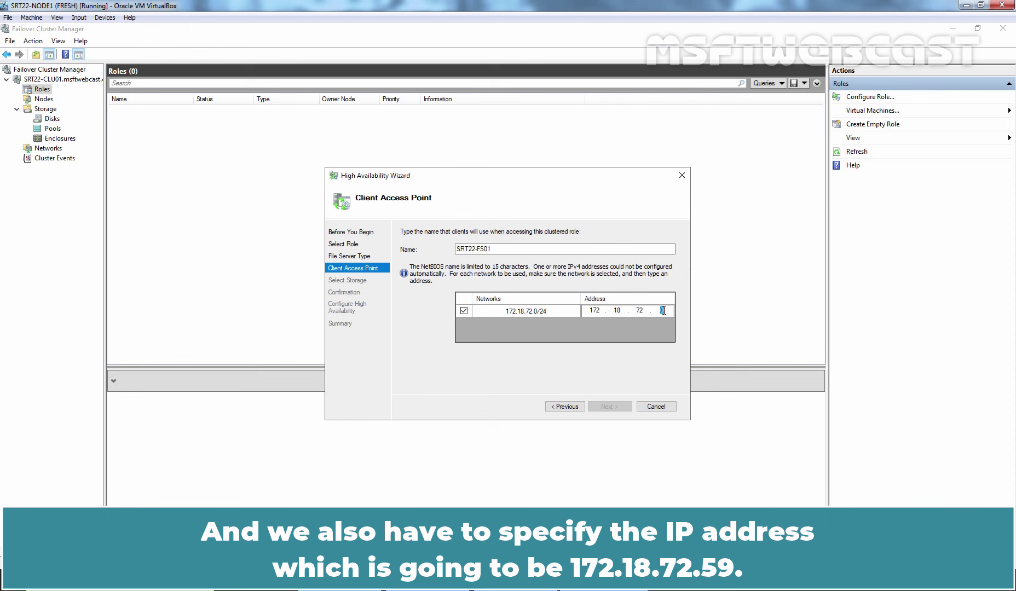
{"action": "type", "text": "59"}
{"action": "left_click", "coordinate": [610, 407]}
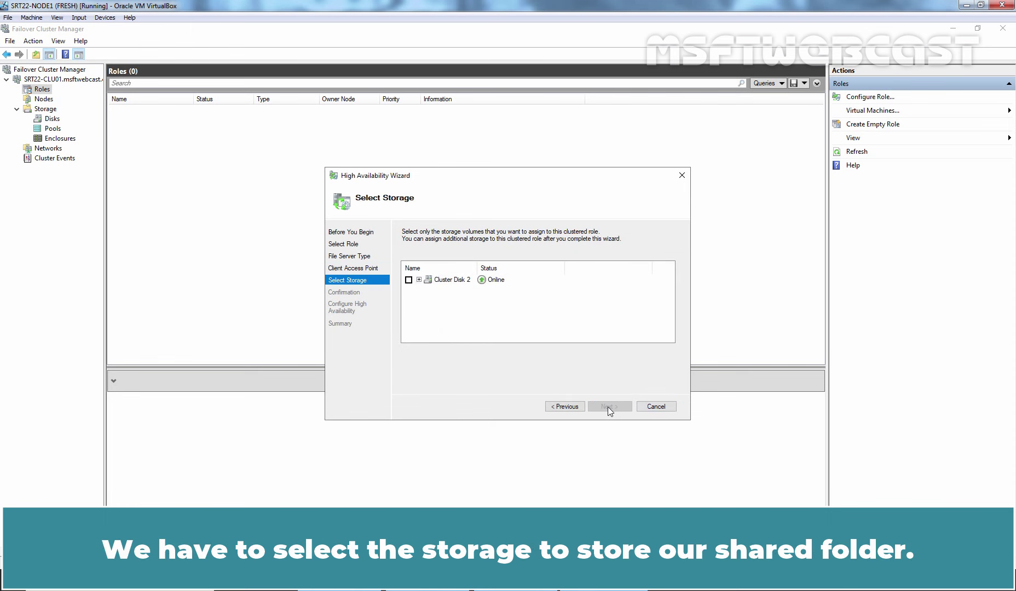
Step: Assign Cluster Disk 2 to SRT22-FS01, confirm, and finish the High Availability Wizard
{"action": "left_click", "coordinate": [409, 280]}
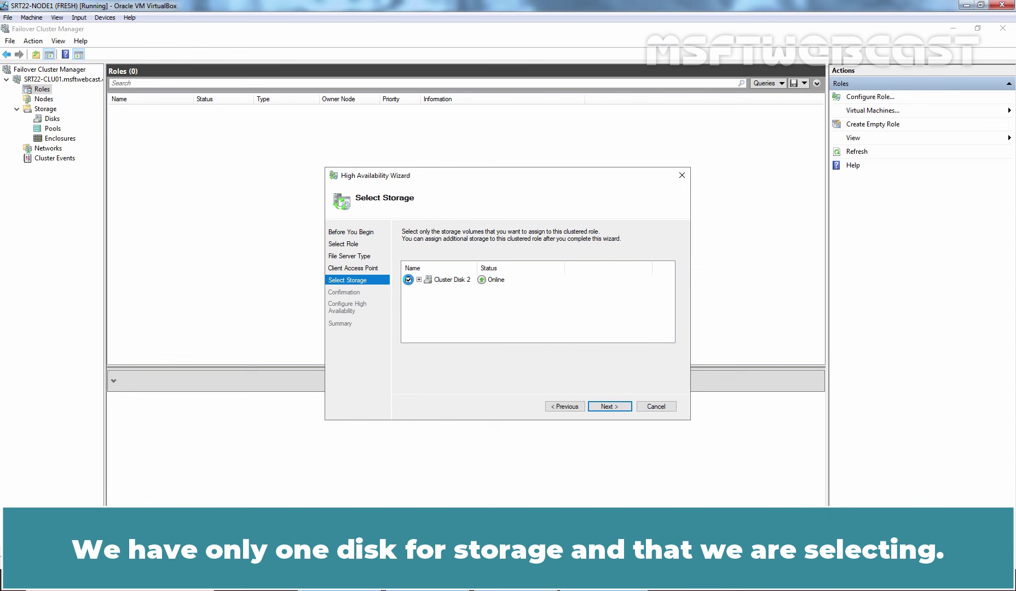
{"action": "left_click", "coordinate": [420, 283]}
{"action": "left_click", "coordinate": [418, 280]}
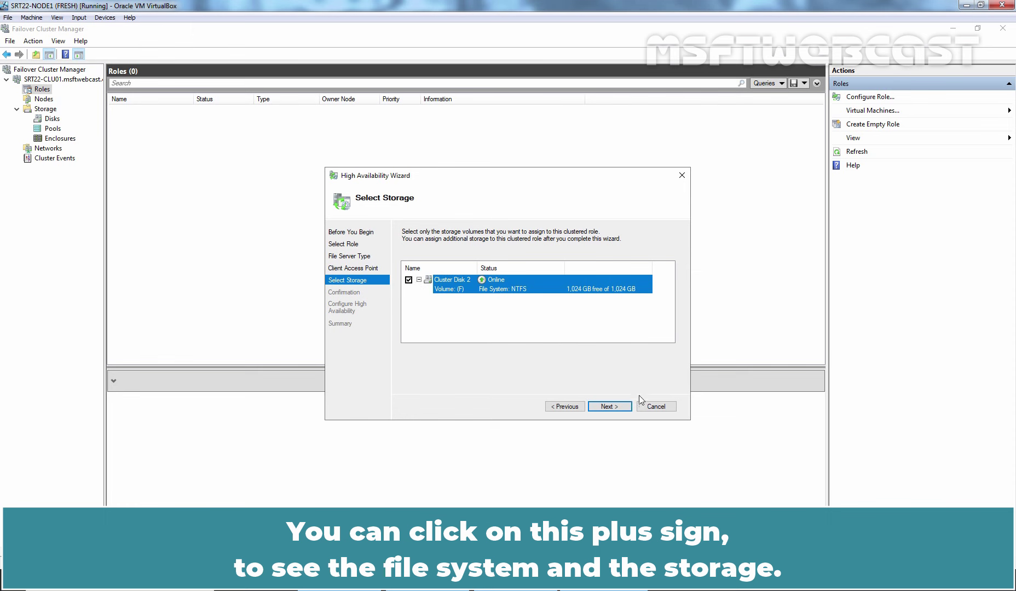
{"action": "left_click", "coordinate": [610, 407]}
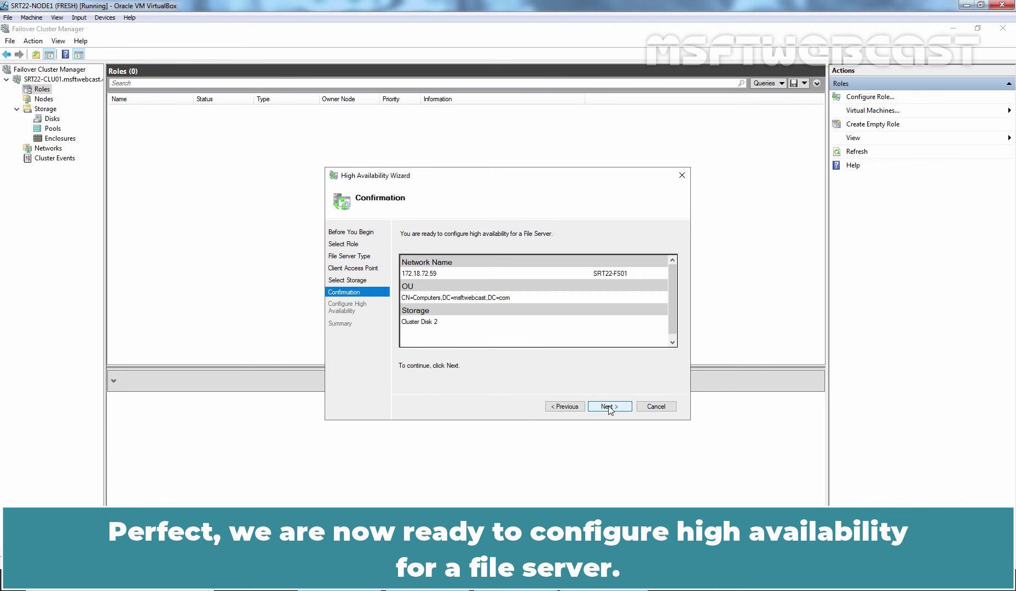
{"action": "left_click", "coordinate": [609, 408]}
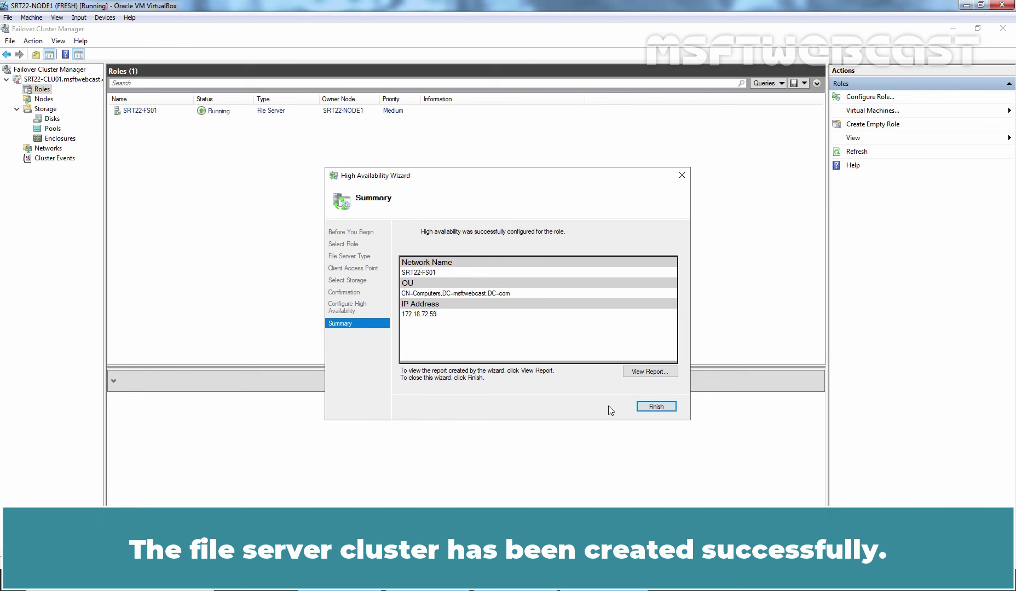
{"action": "left_click", "coordinate": [656, 408]}
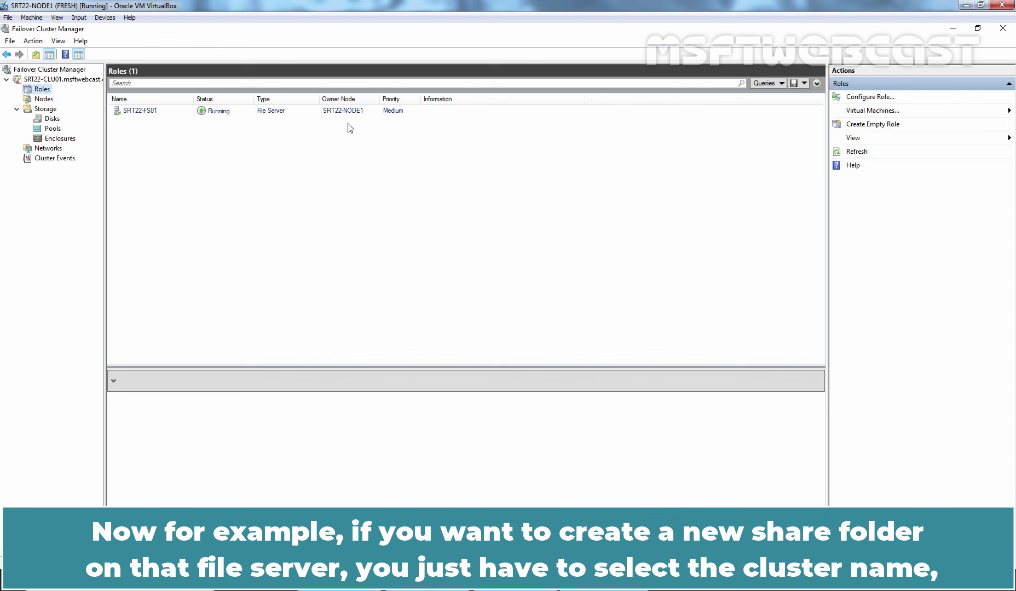
Step: Choose Add File Share from the SRT22-FS01 role's context menu
{"action": "left_click", "coordinate": [137, 112]}
{"action": "right_click", "coordinate": [136, 113]}
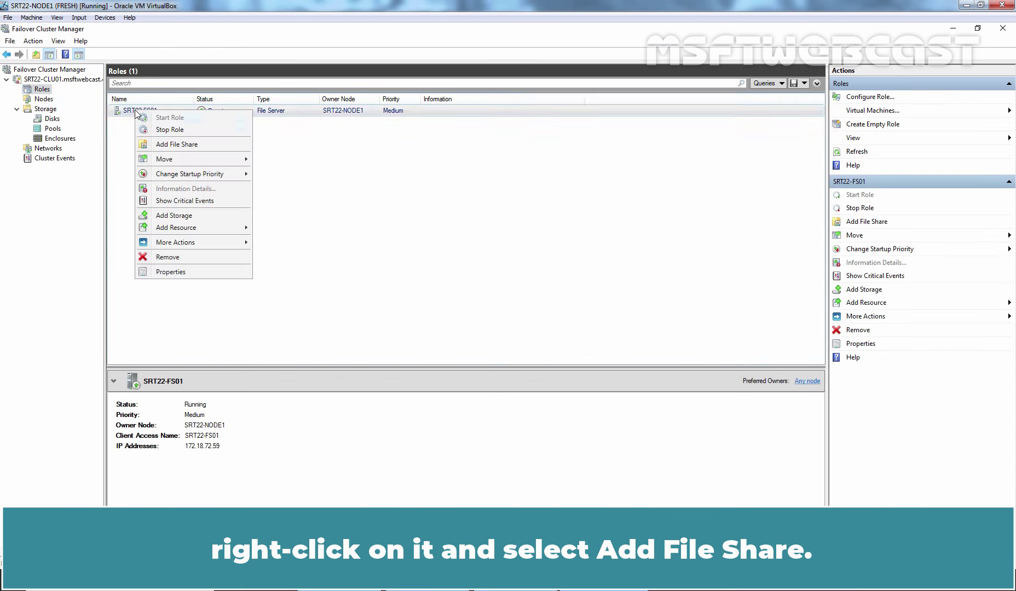
{"action": "left_click", "coordinate": [199, 144]}
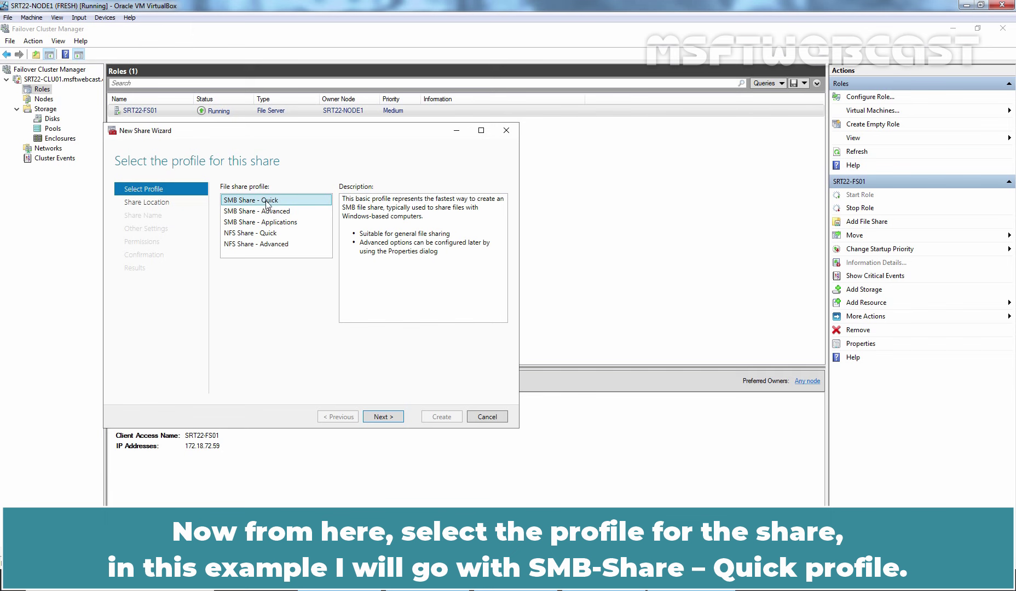
Step: Create folder SHARE1 on the F: volume and use F:\SHARE1 as the custom share path
{"action": "left_click", "coordinate": [381, 417]}
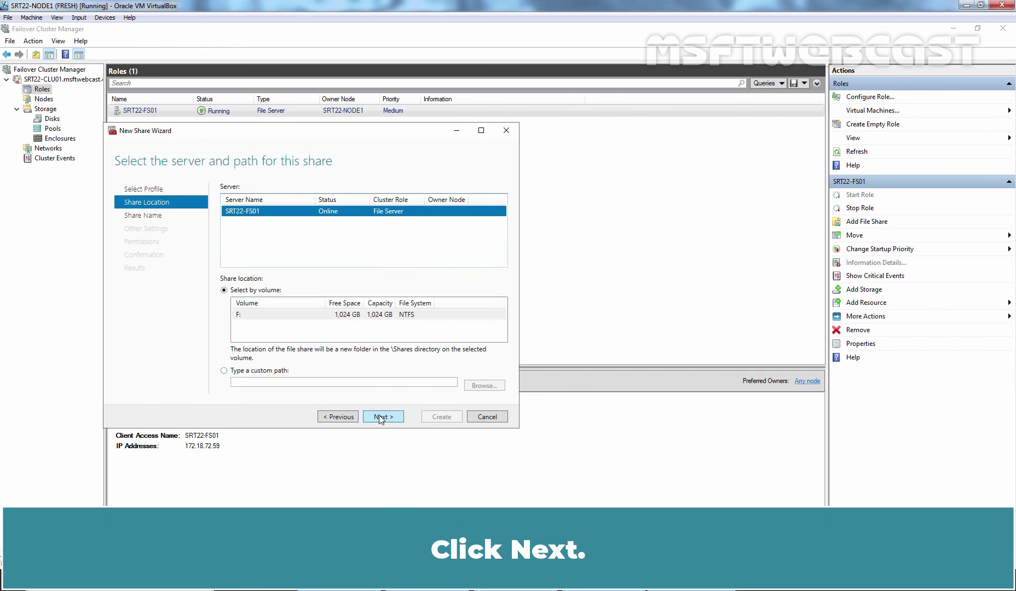
{"action": "left_click", "coordinate": [240, 371]}
{"action": "left_click", "coordinate": [484, 386]}
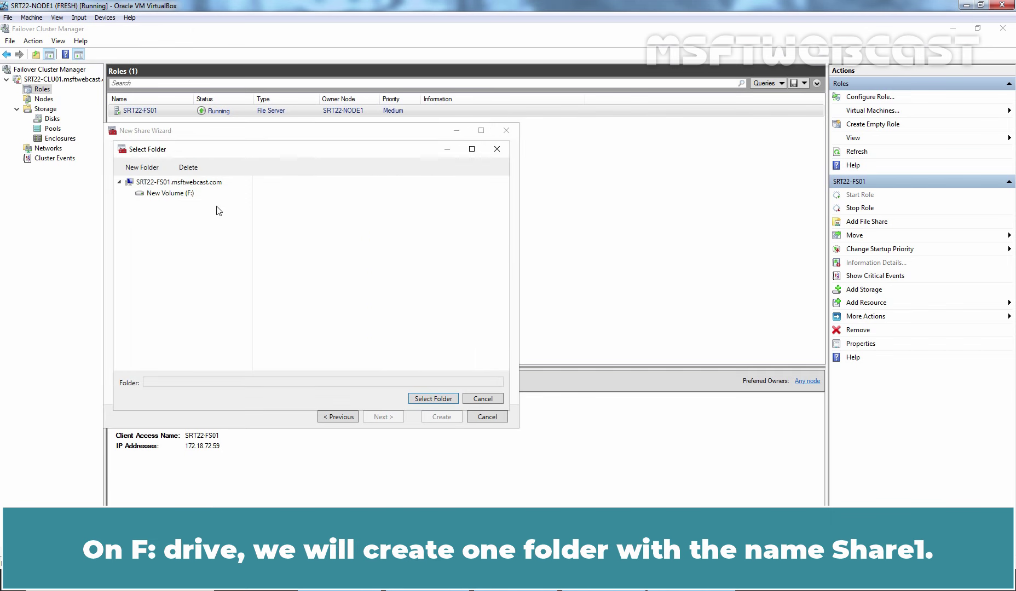
{"action": "left_click", "coordinate": [173, 195]}
{"action": "left_click", "coordinate": [146, 170]}
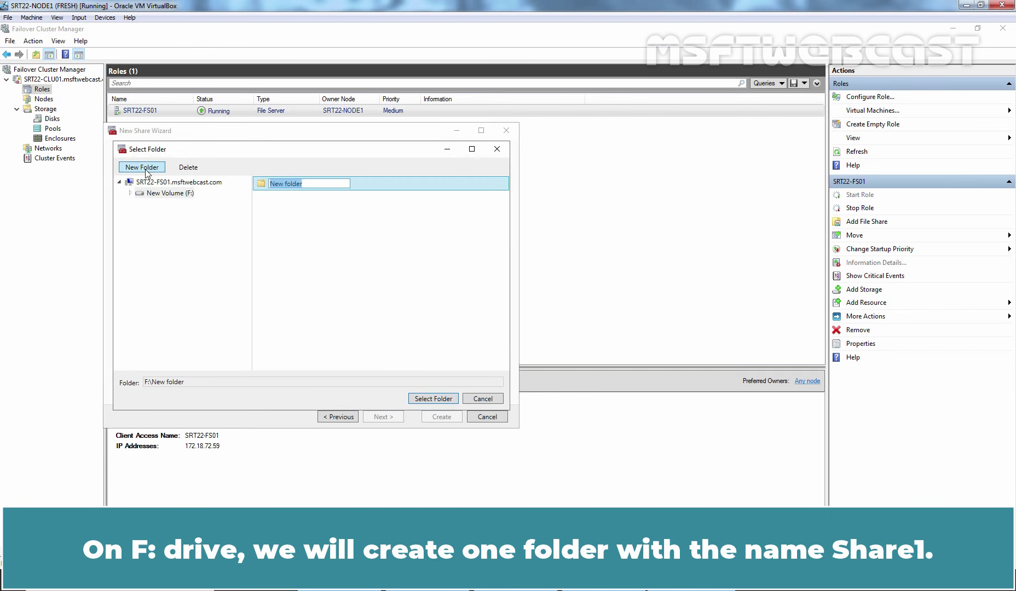
{"action": "type", "text": "SHARE1"}
{"action": "key", "text": "Return"}
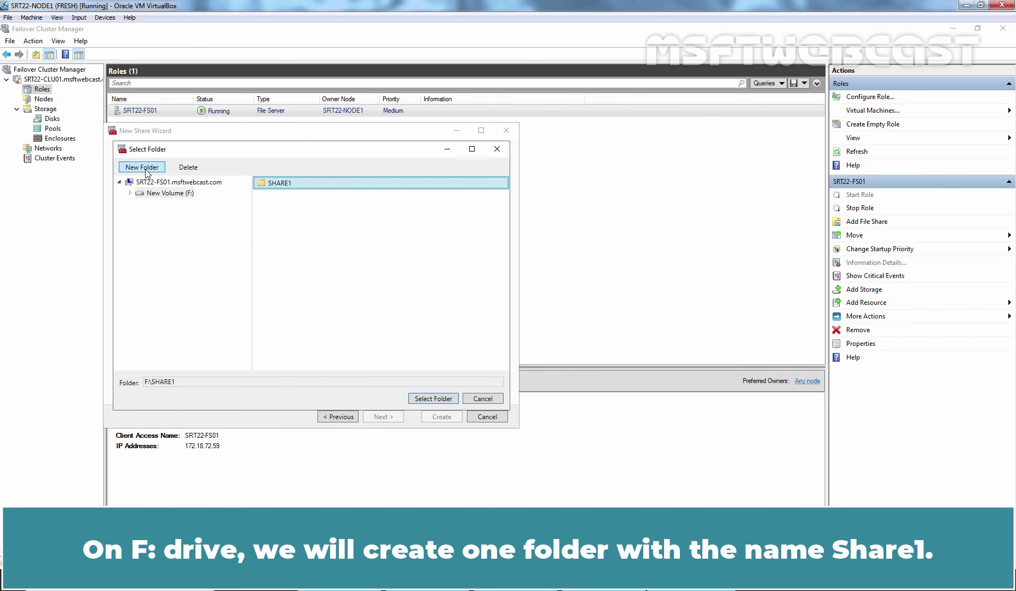
{"action": "left_click", "coordinate": [432, 400]}
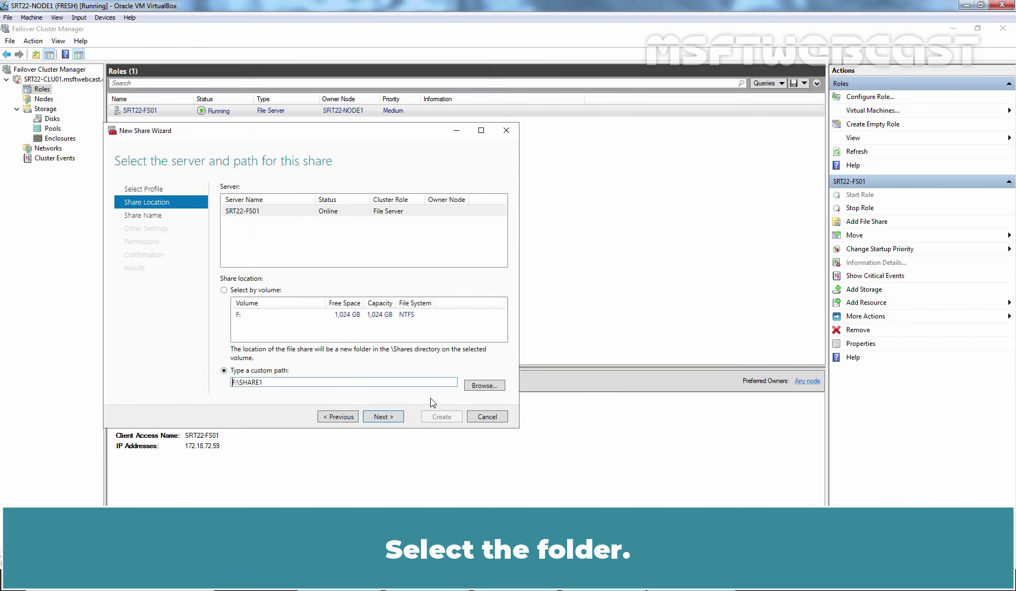
{"action": "left_click", "coordinate": [383, 417]}
Step: Enable access-based enumeration, keep default permissions, and create SHARE1, closing the wizard
{"action": "left_click", "coordinate": [382, 417]}
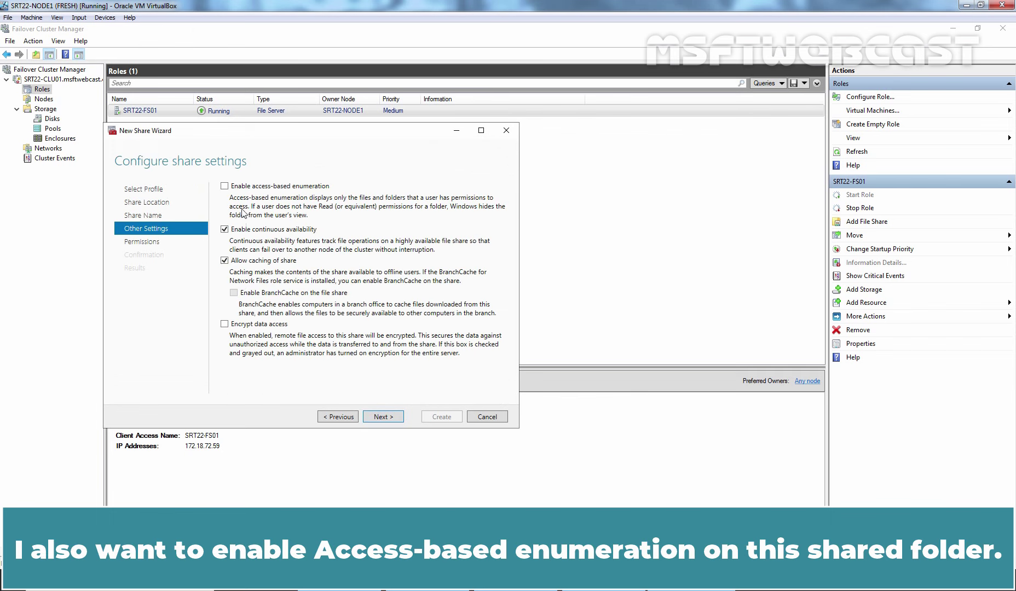
{"action": "left_click", "coordinate": [225, 186]}
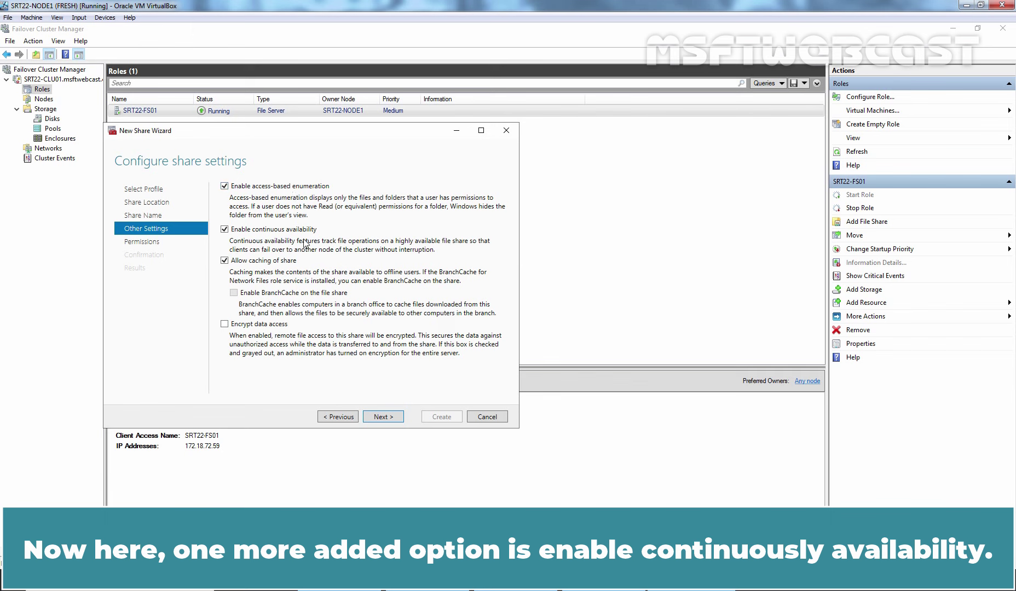
{"action": "left_click", "coordinate": [383, 417]}
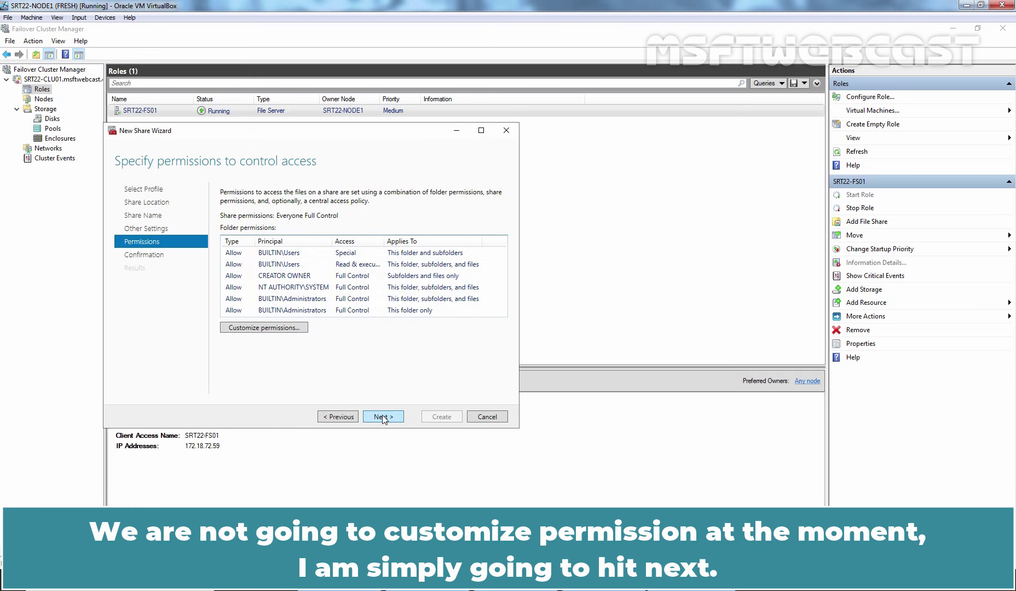
{"action": "left_click", "coordinate": [383, 417]}
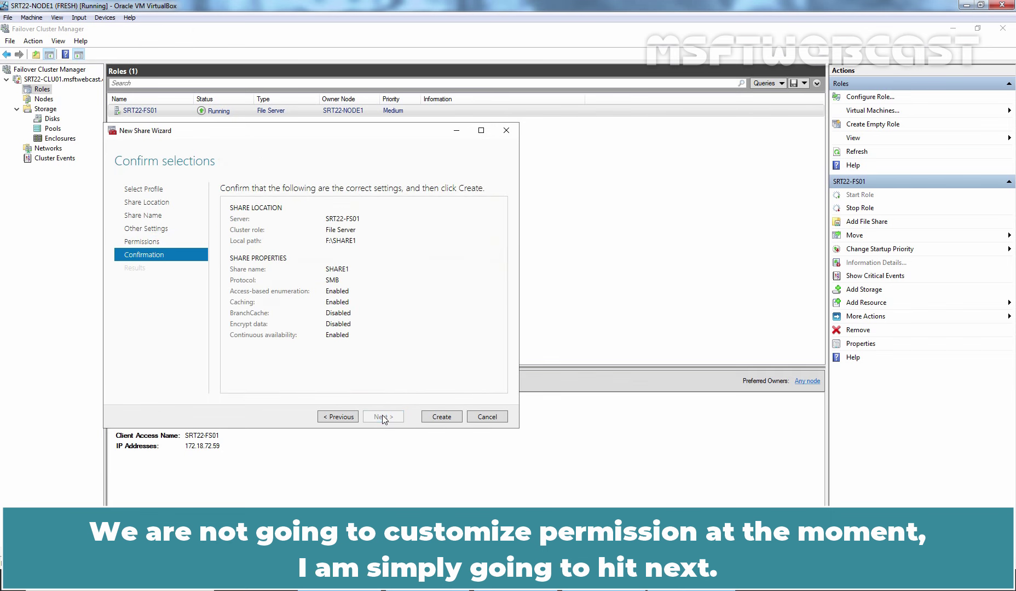
{"action": "left_click", "coordinate": [442, 417]}
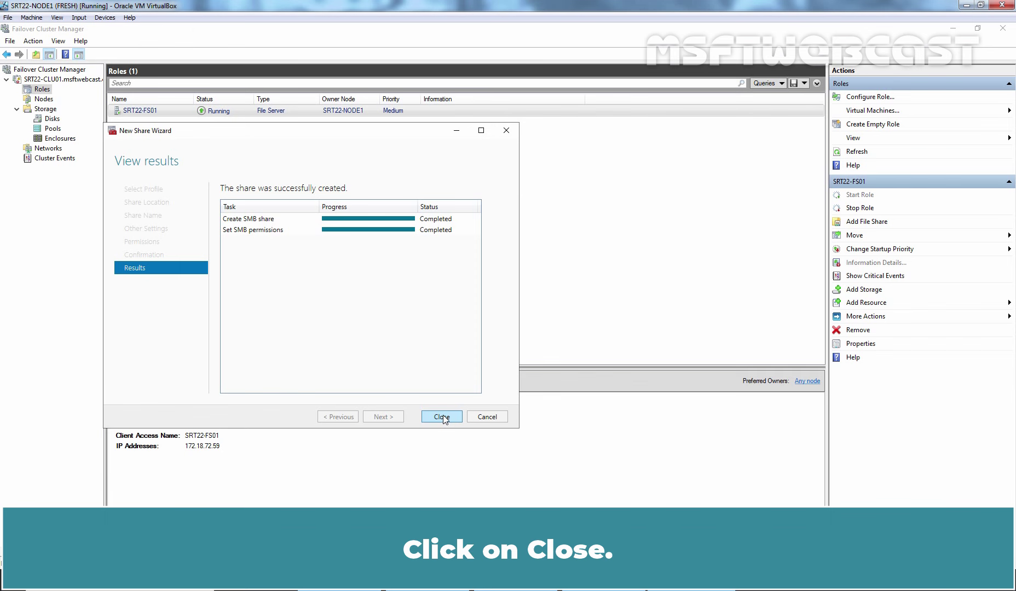
{"action": "left_click", "coordinate": [442, 417]}
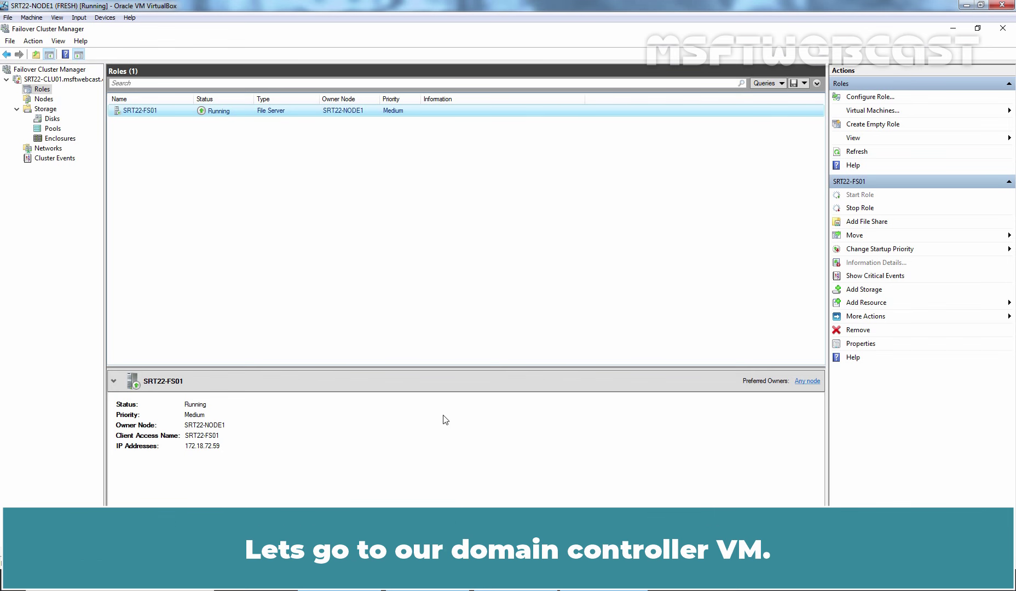
Step: On the domain controller, close the iSCSI target properties and launch Active Directory Users and Computers
{"action": "key", "text": "alt+Tab"}
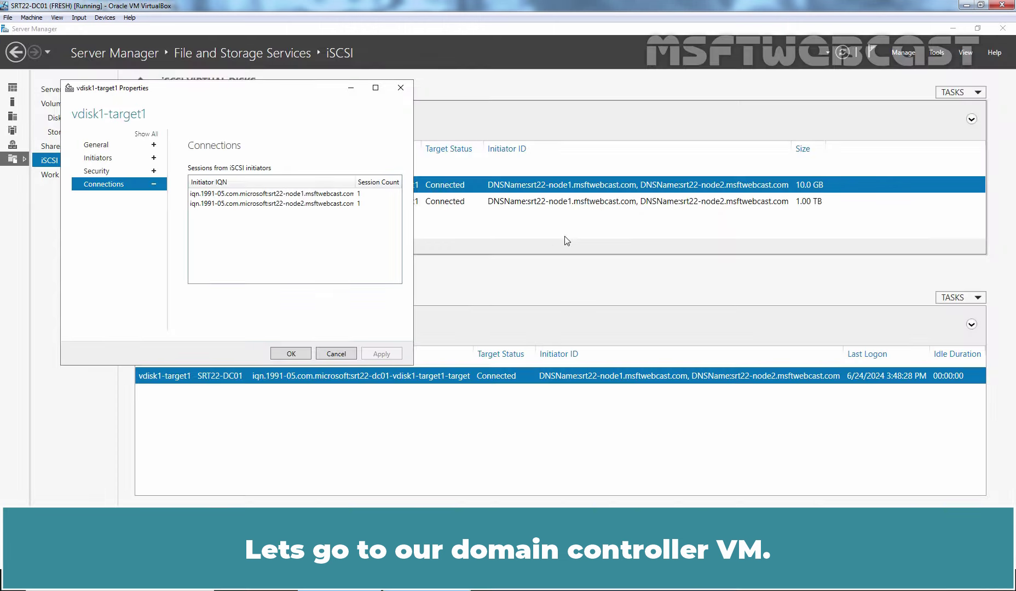
{"action": "left_click", "coordinate": [337, 353]}
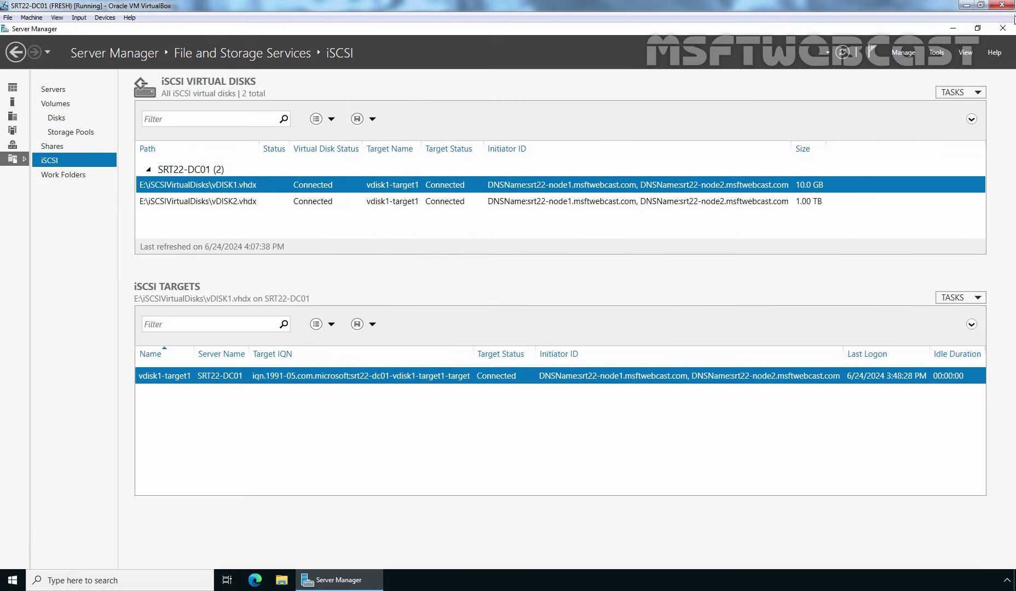
{"action": "left_click", "coordinate": [937, 52]}
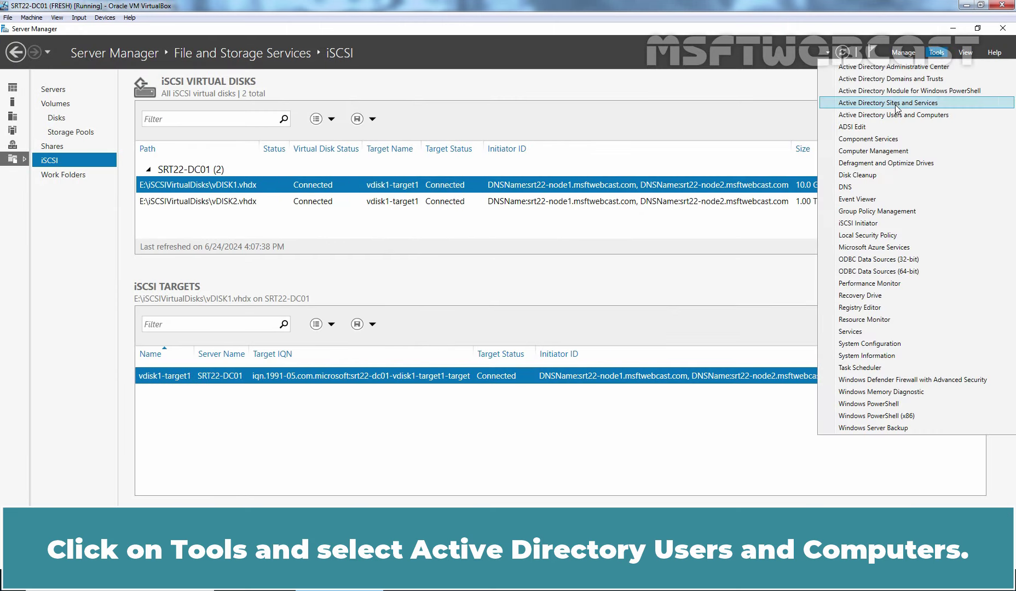
{"action": "left_click", "coordinate": [855, 116]}
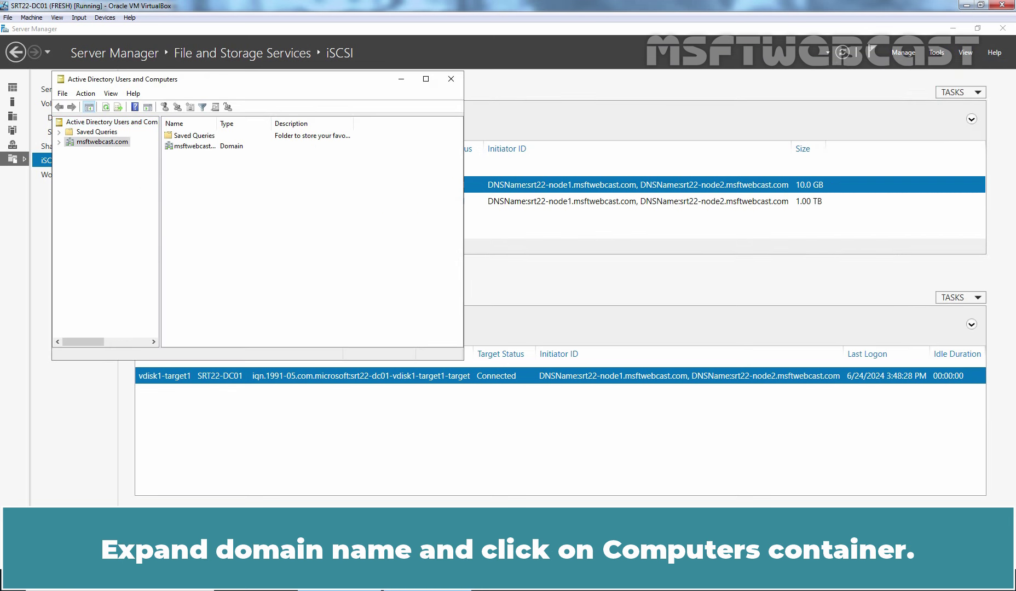
Step: Show msftwebcast.com's Computers container maximized, with the nodes, SRT22-CLU01 and SRT22-FS01 accounts and full descriptions
{"action": "left_click", "coordinate": [99, 142]}
{"action": "double_click", "coordinate": [99, 142]}
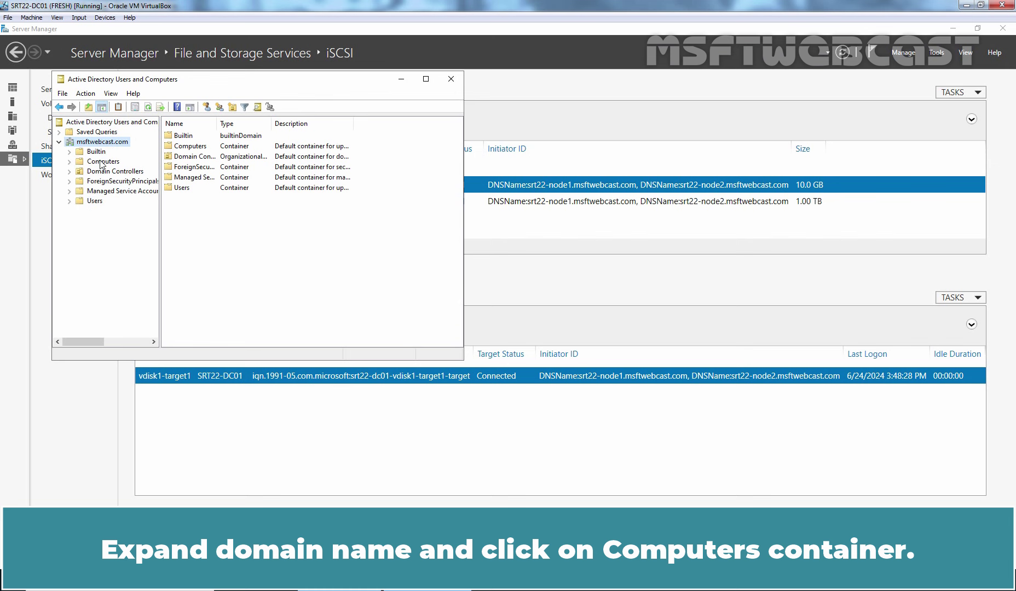
{"action": "left_click", "coordinate": [102, 162]}
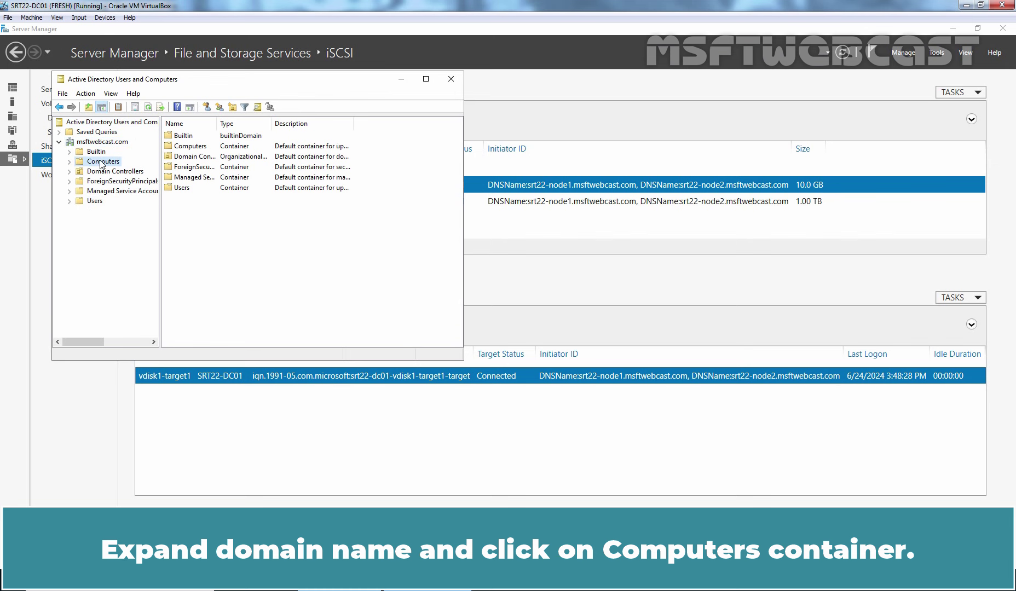
{"action": "left_click", "coordinate": [426, 78]}
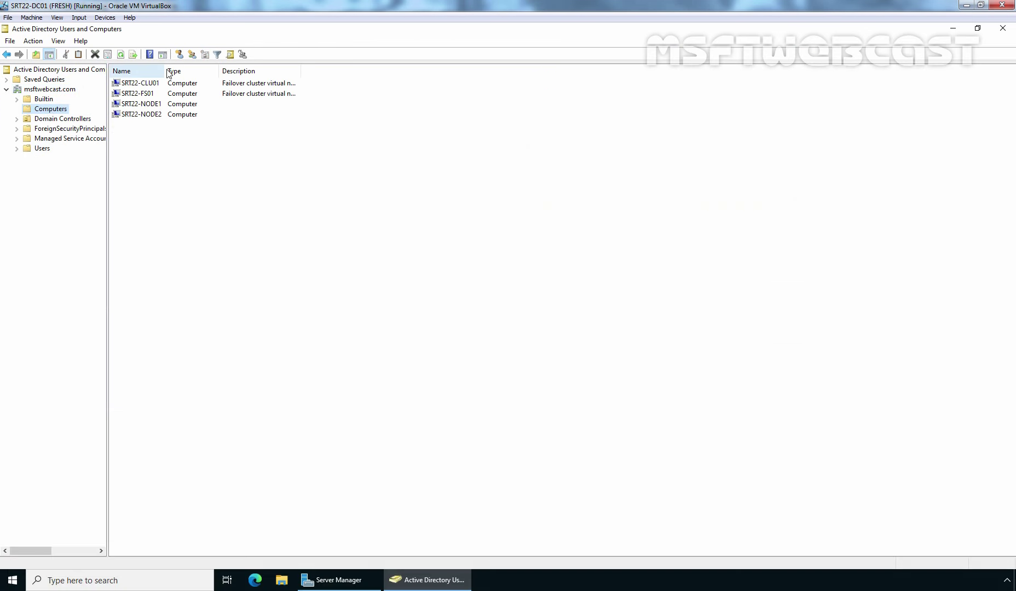
{"action": "left_click_drag", "start_coordinate": [165, 74], "coordinate": [164, 74]}
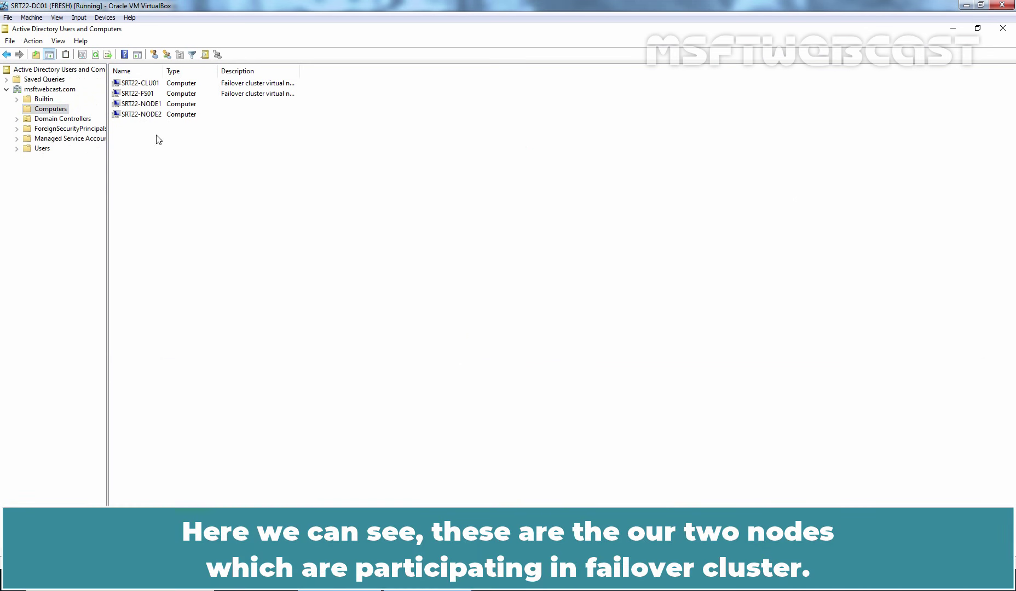
{"action": "left_click_drag", "start_coordinate": [158, 143], "coordinate": [149, 108]}
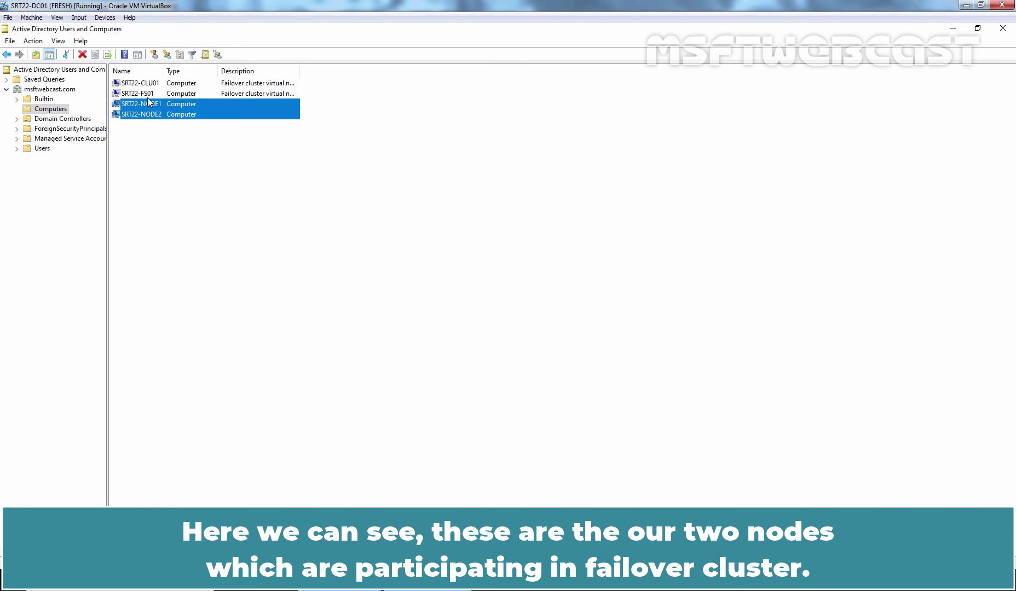
{"action": "left_click", "coordinate": [141, 84]}
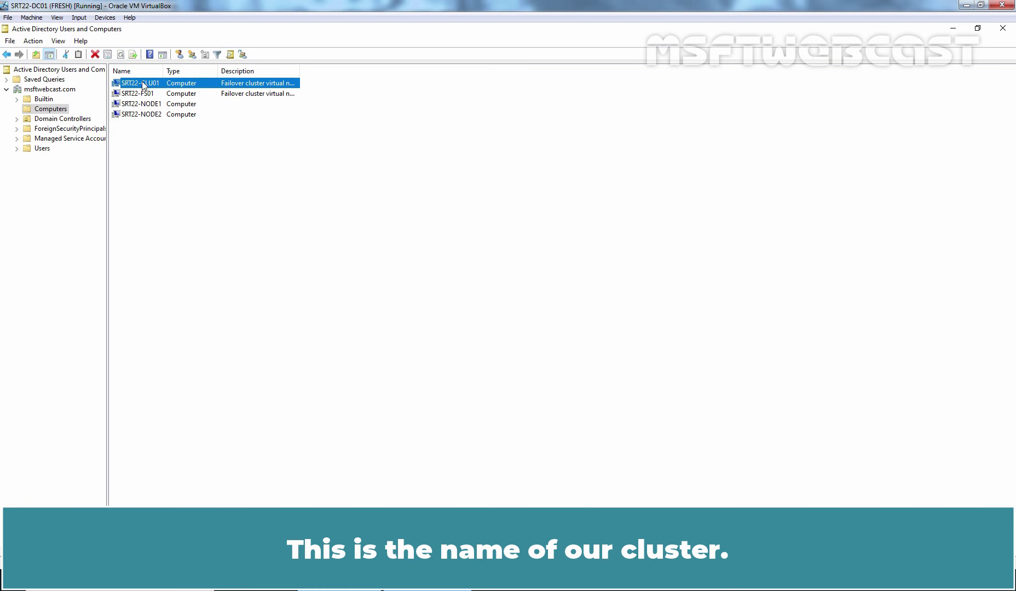
{"action": "left_click", "coordinate": [152, 94]}
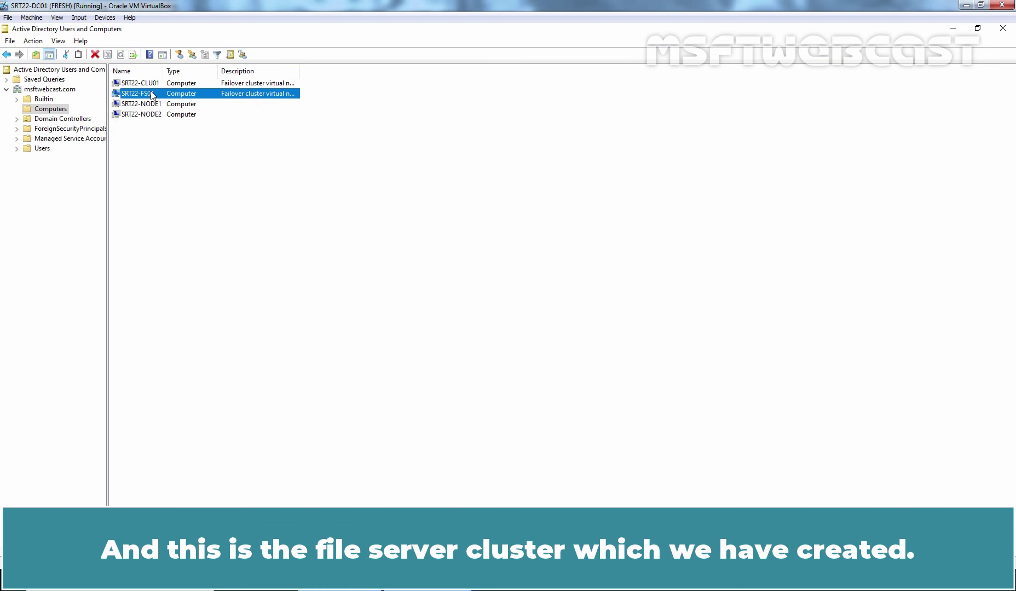
{"action": "double_click", "coordinate": [299, 70]}
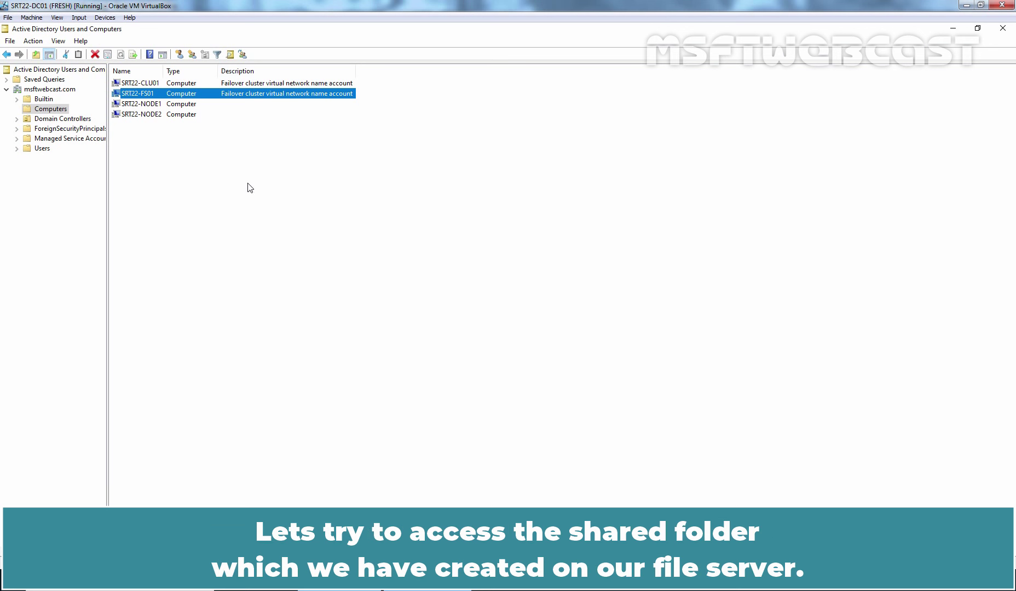
Step: Browse to \\srt22-fs01 through the Run box and open the SHARE1 folder
{"action": "key", "text": "super+r"}
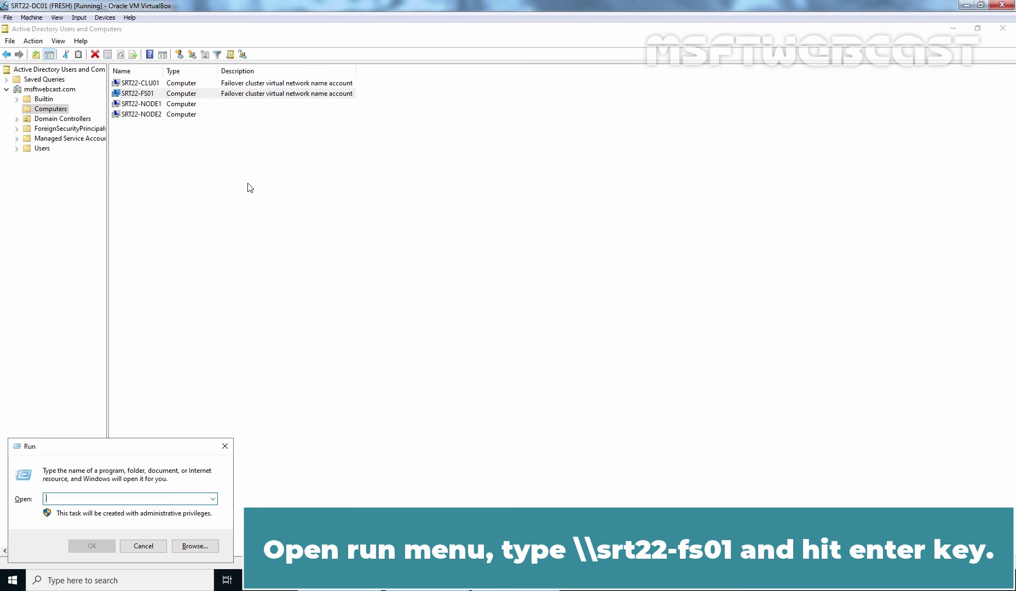
{"action": "type", "text": "\\\\srt22-fs01"}
{"action": "key", "text": "Return"}
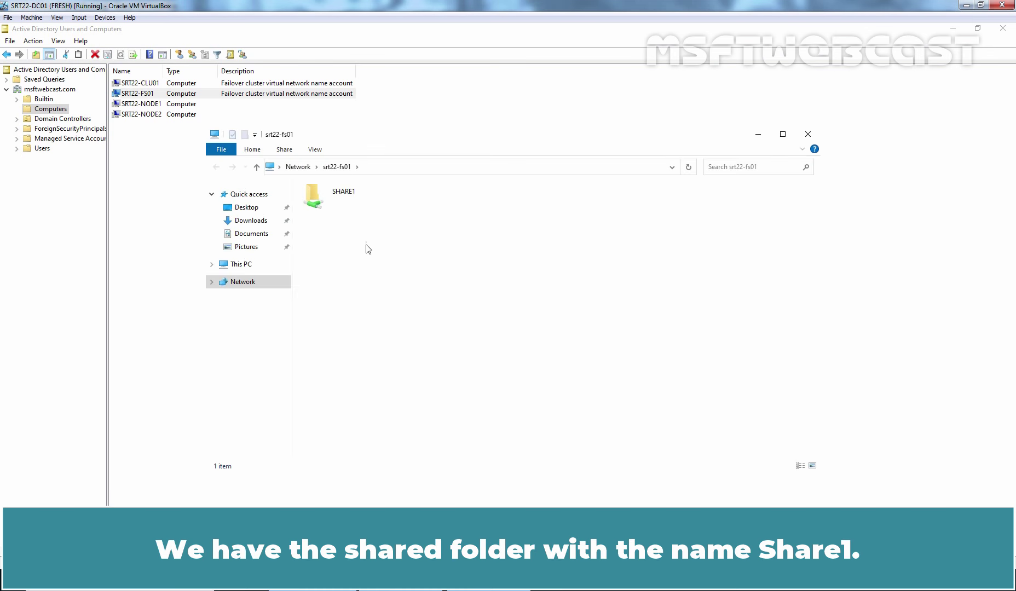
{"action": "double_click", "coordinate": [329, 202]}
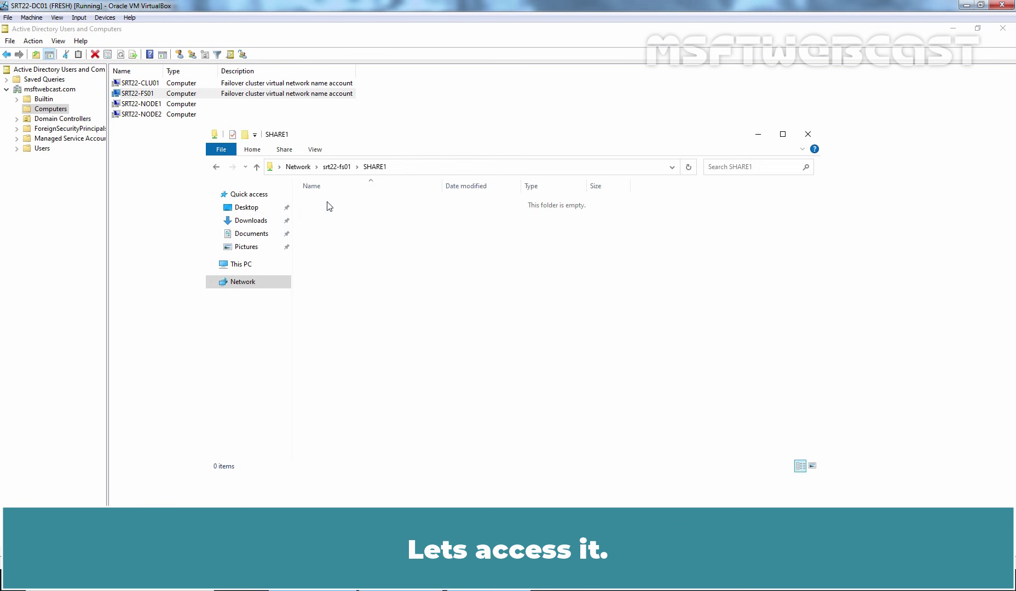
Step: Create a new folder named Admin inside SHARE1
{"action": "right_click", "coordinate": [374, 235]}
{"action": "mouse_move", "coordinate": [416, 339]}
{"action": "left_click", "coordinate": [537, 340]}
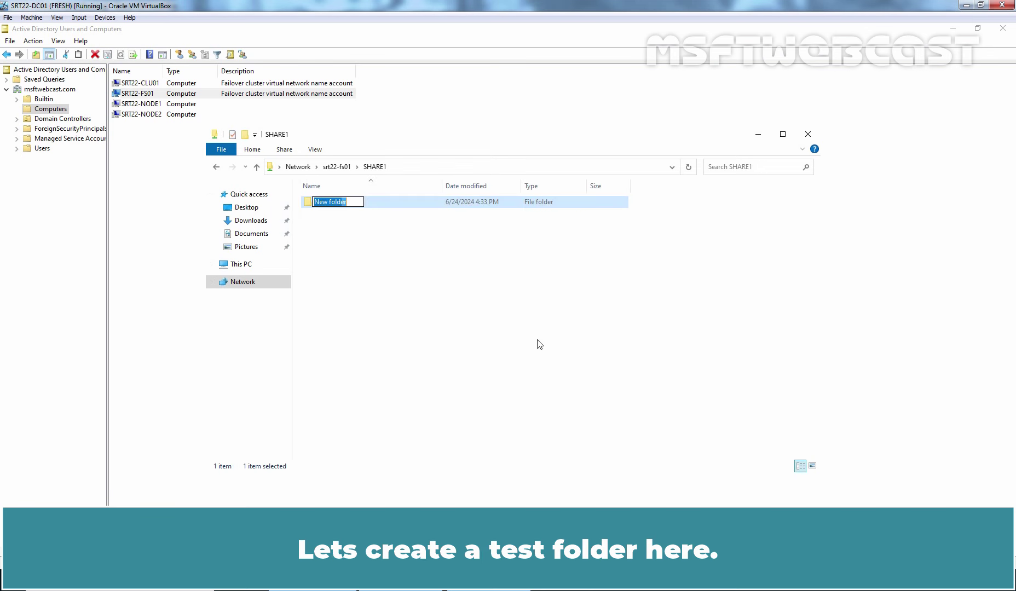
{"action": "type", "text": "Admin"}
{"action": "key", "text": "Return"}
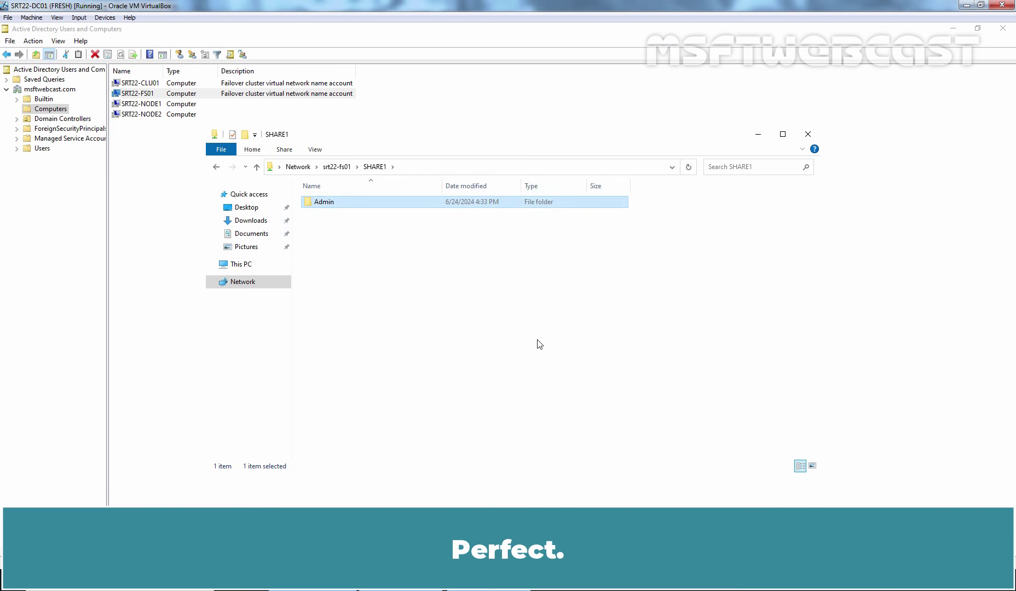